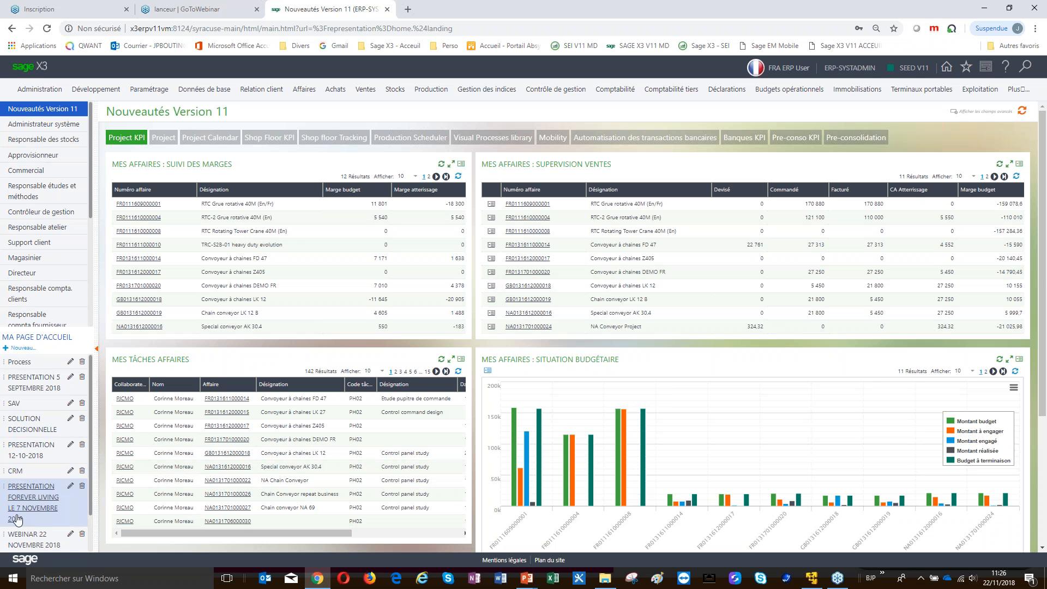
Scroll down the Nouveautés Version 11 page to reveal the budget-situation chart
scroll(33, 518, "down", 2)
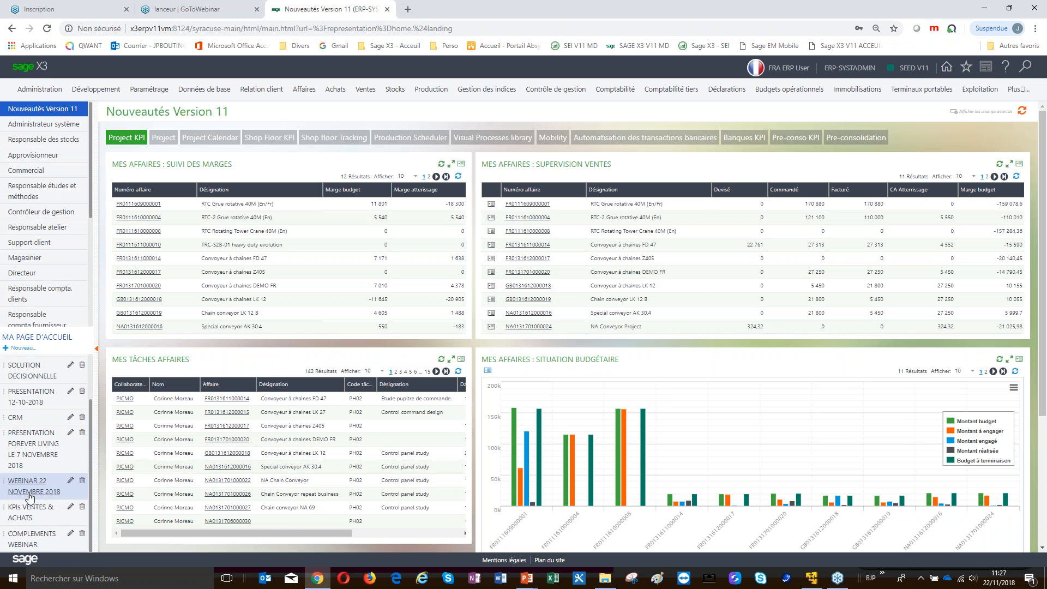
Open the WEBINAR 22 NOVEMBRE 2018 page and chart revenue by country with Réalisé année N-1
left_click(31, 493)
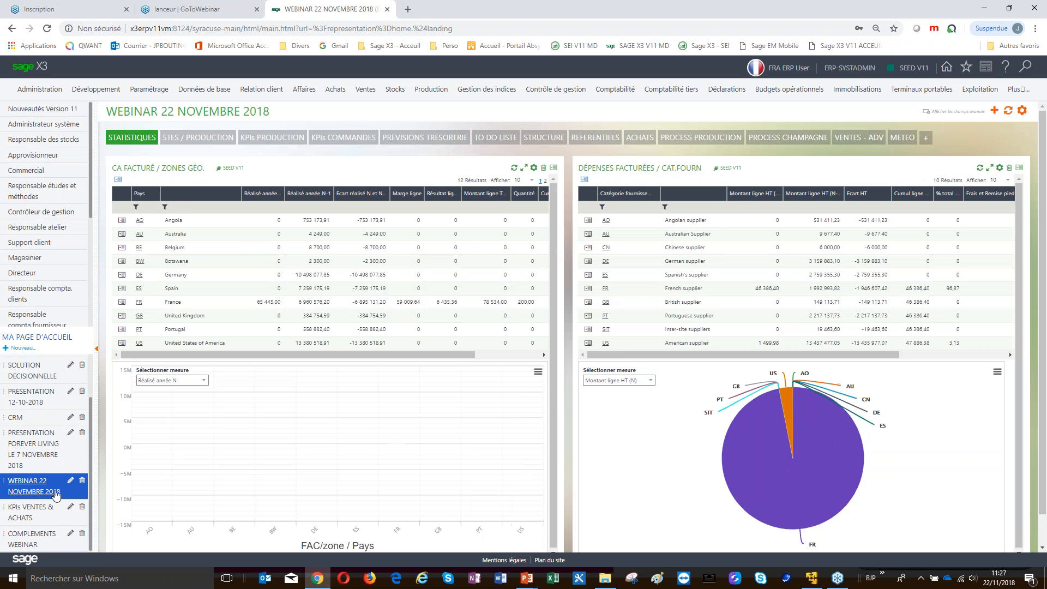
left_click(203, 380)
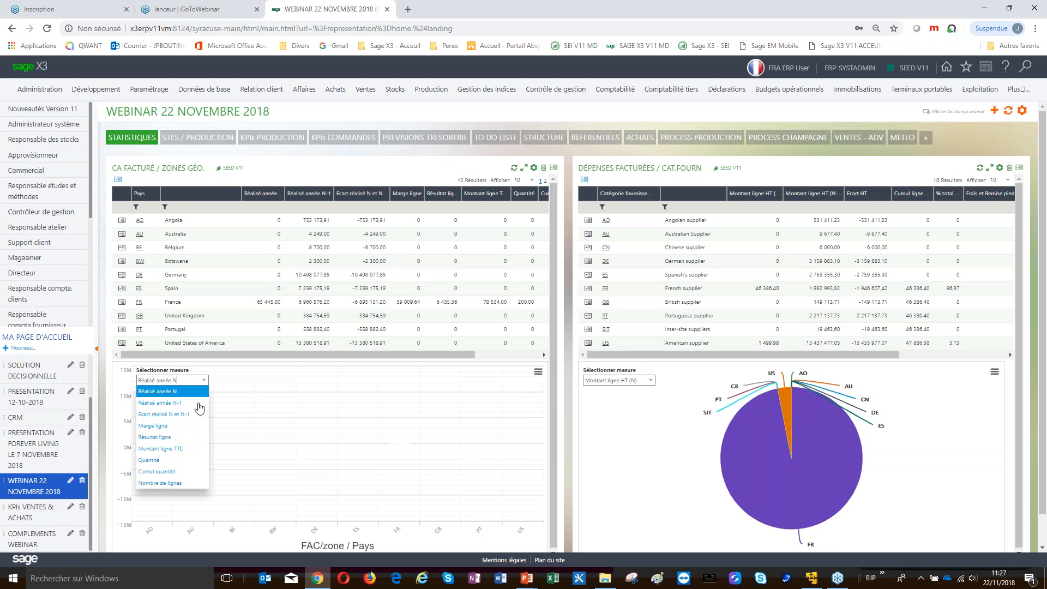
left_click(189, 402)
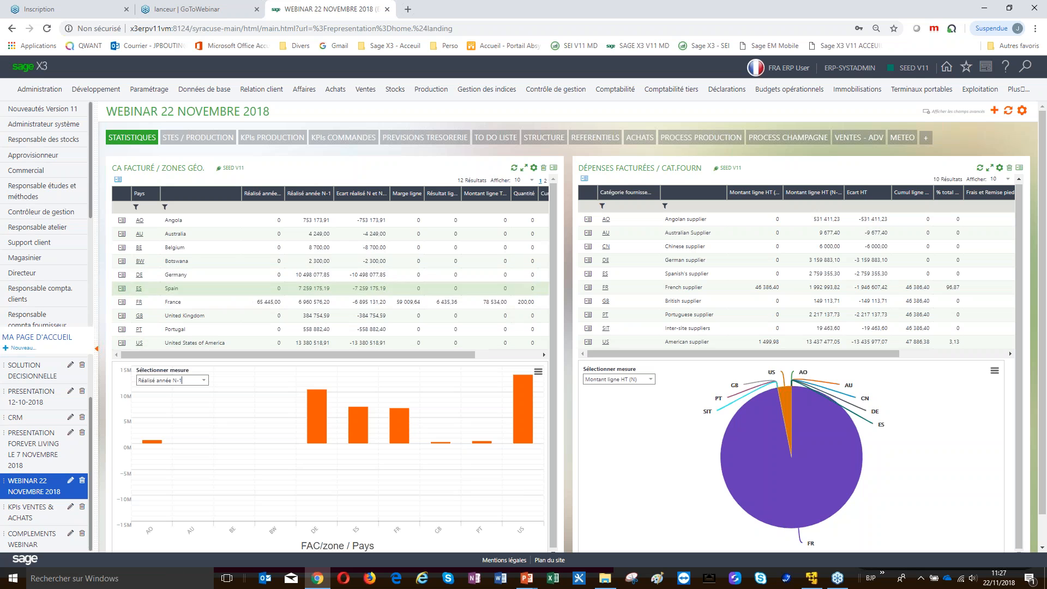
Drill France into revenue by department, then return to the STES / PRODUCTION dashboard
left_click(124, 305)
left_click(143, 319)
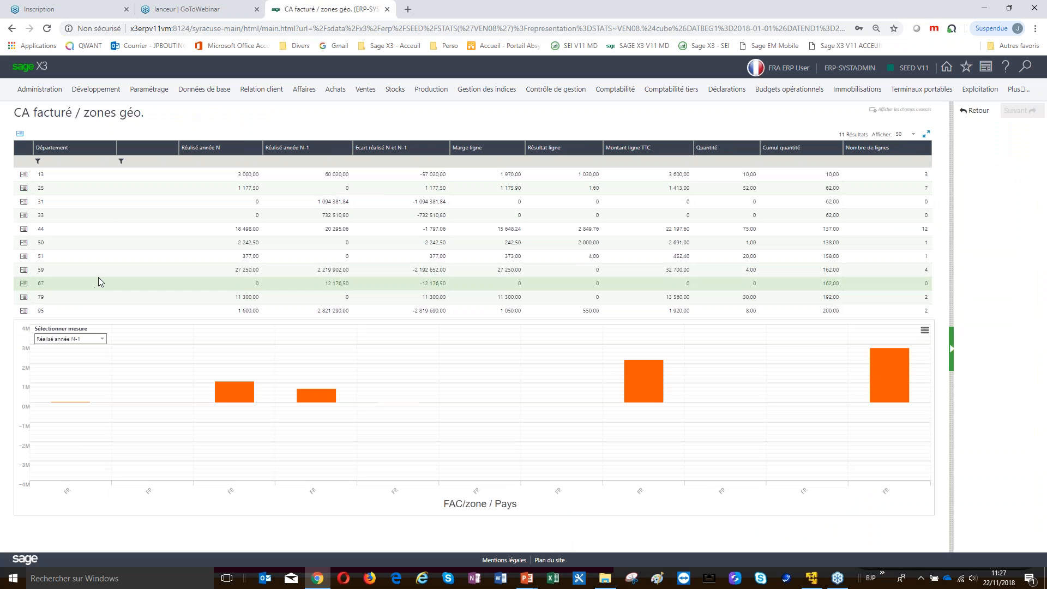
left_click(947, 70)
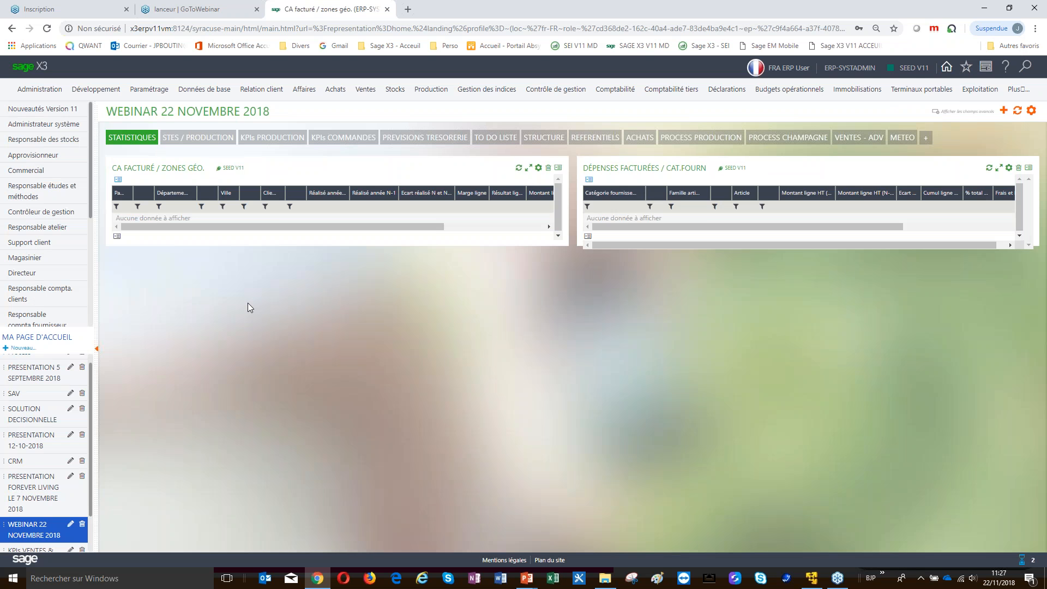
left_click(185, 144)
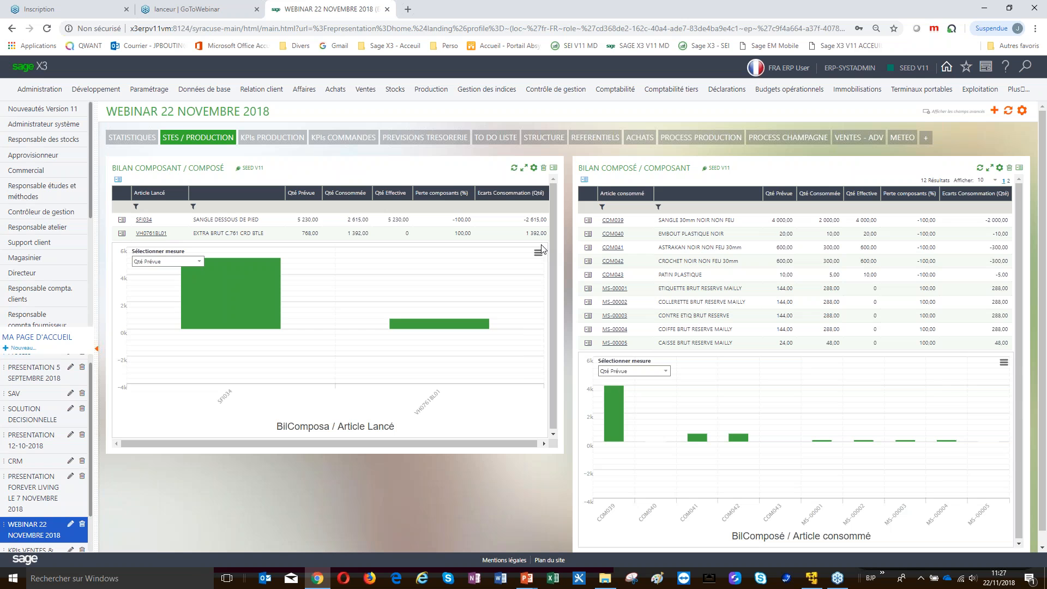
Compare the STES / PRODUCTION and KPIs PRODUCTION dashboards, ending on KPIs PRODUCTION
left_click(274, 141)
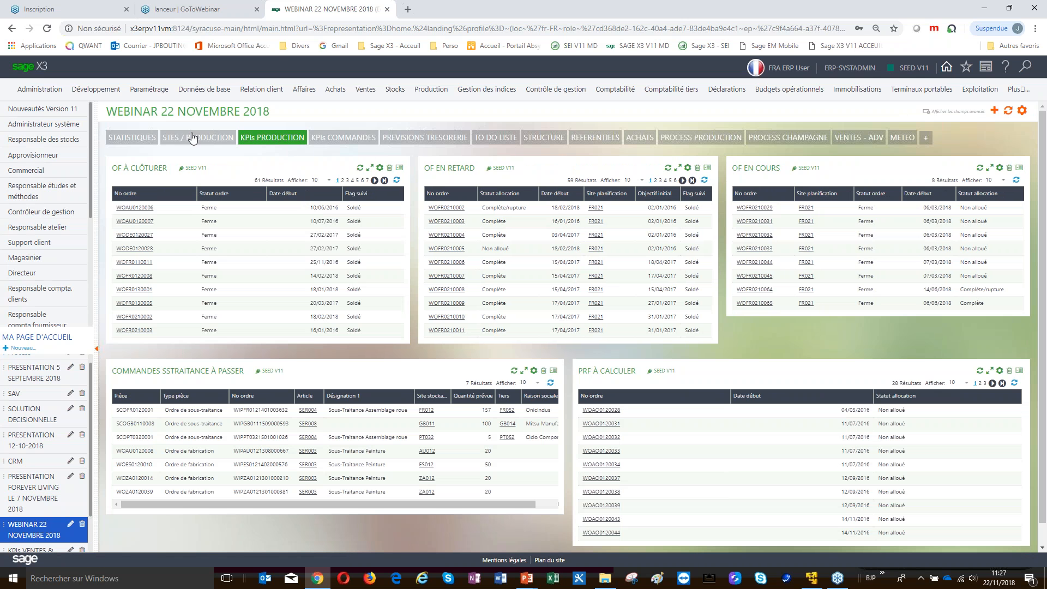
left_click(192, 138)
left_click(252, 141)
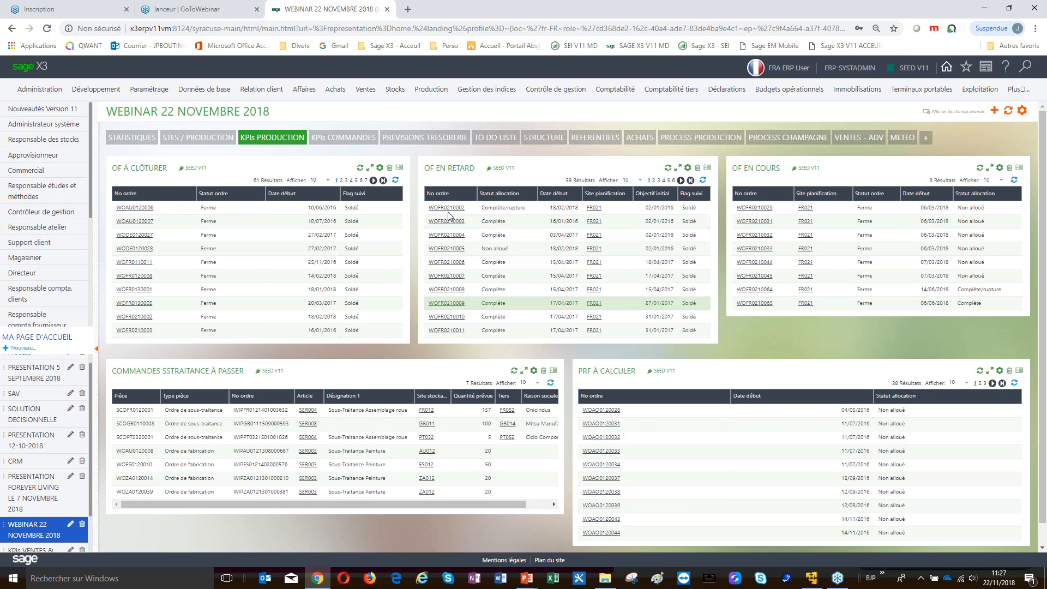
left_click(178, 142)
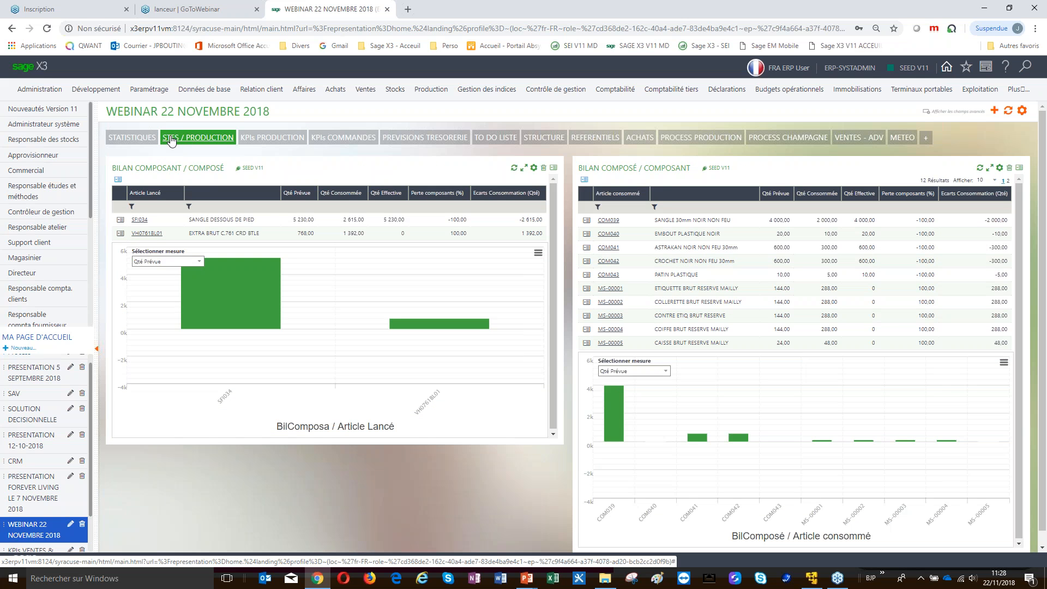
left_click(282, 138)
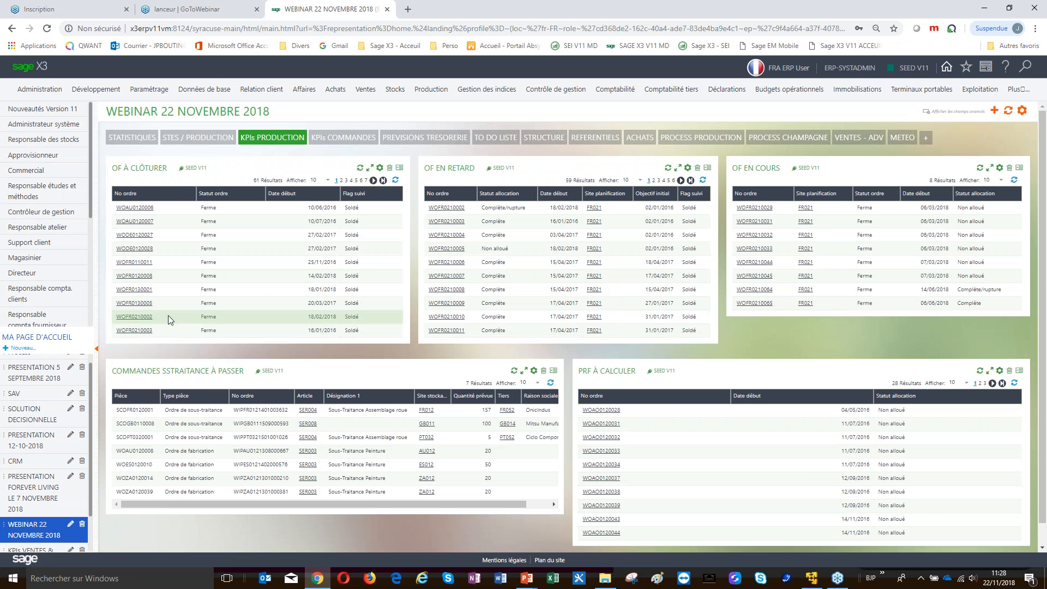
Review production order WOFR0130001 under transaction ALL, then show the KPIs COMMANDES dashboard
left_click(133, 293)
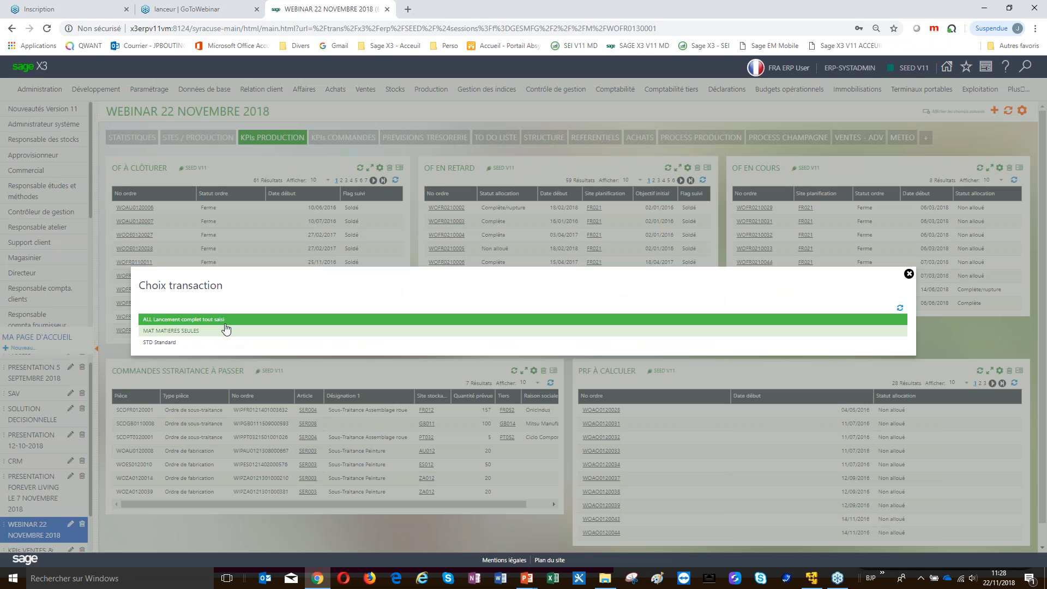
left_click(223, 322)
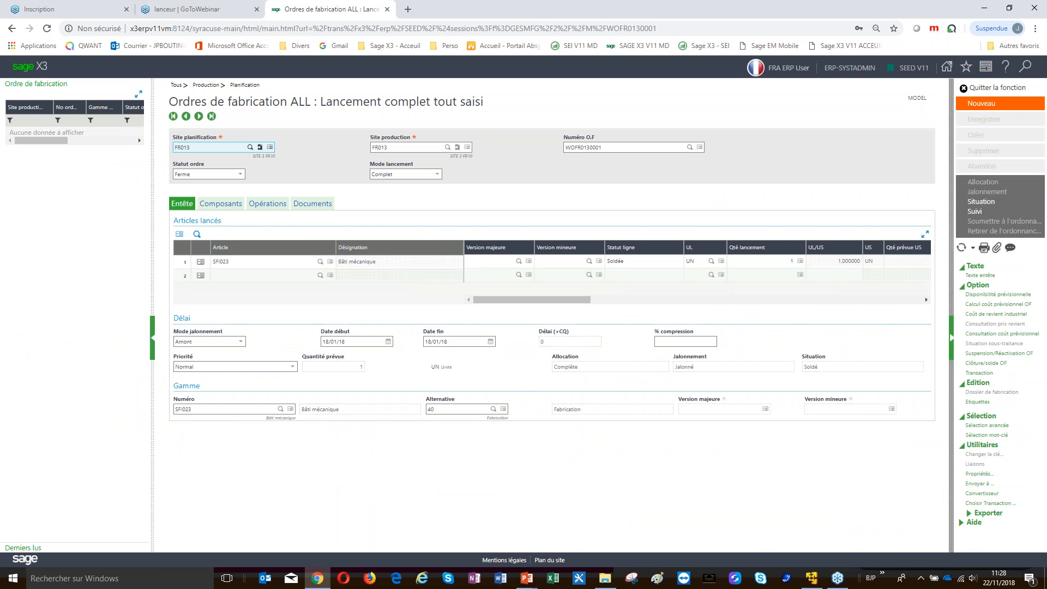
left_click(997, 88)
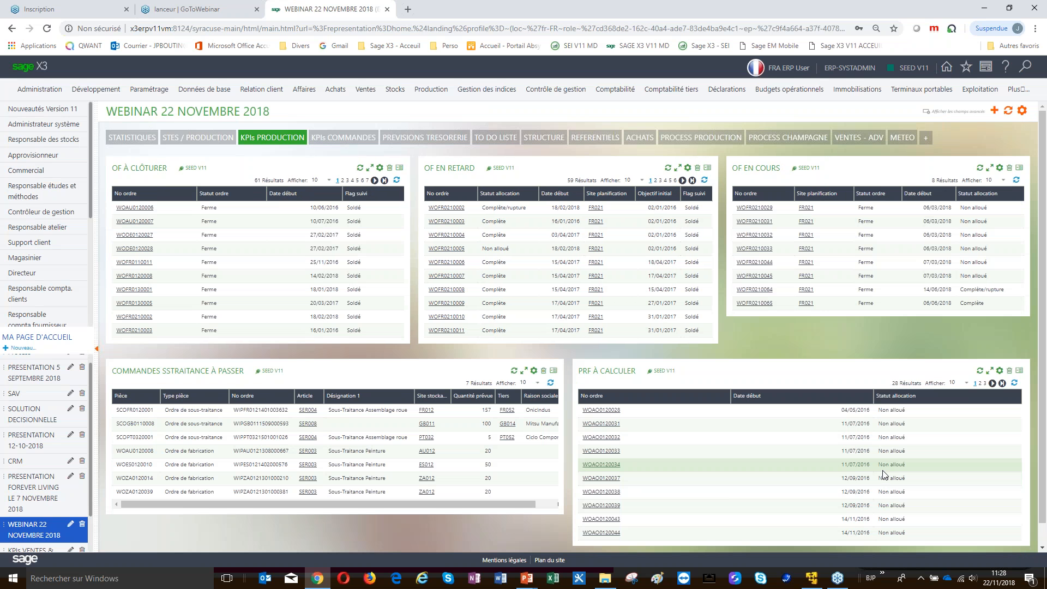
left_click(325, 138)
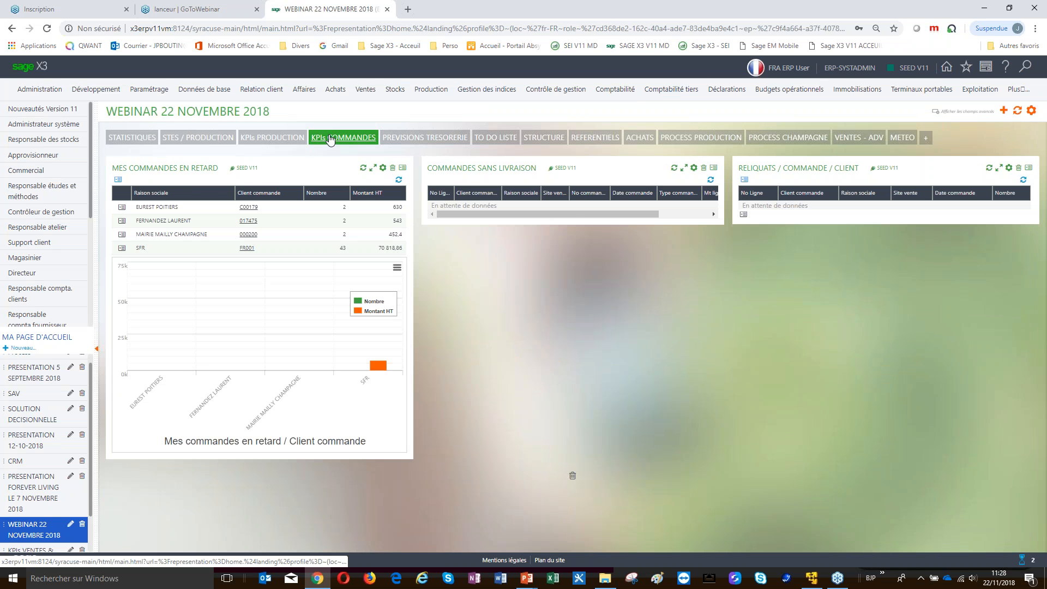
In the TO DO LISTE CRM calendar, dismiss the event error and open task ACTFR0210054
left_click(495, 138)
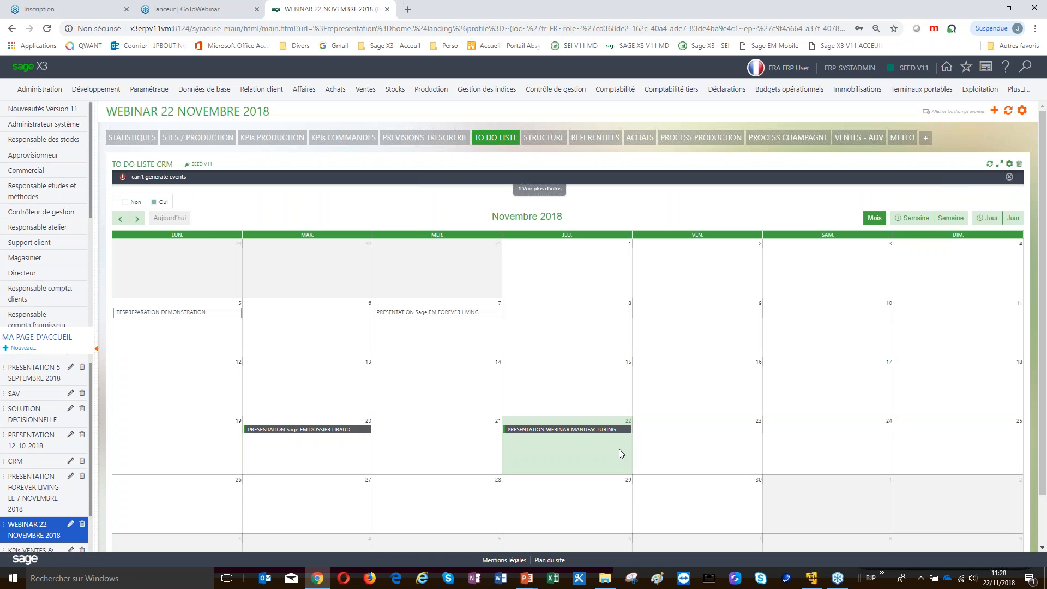
left_click(1009, 176)
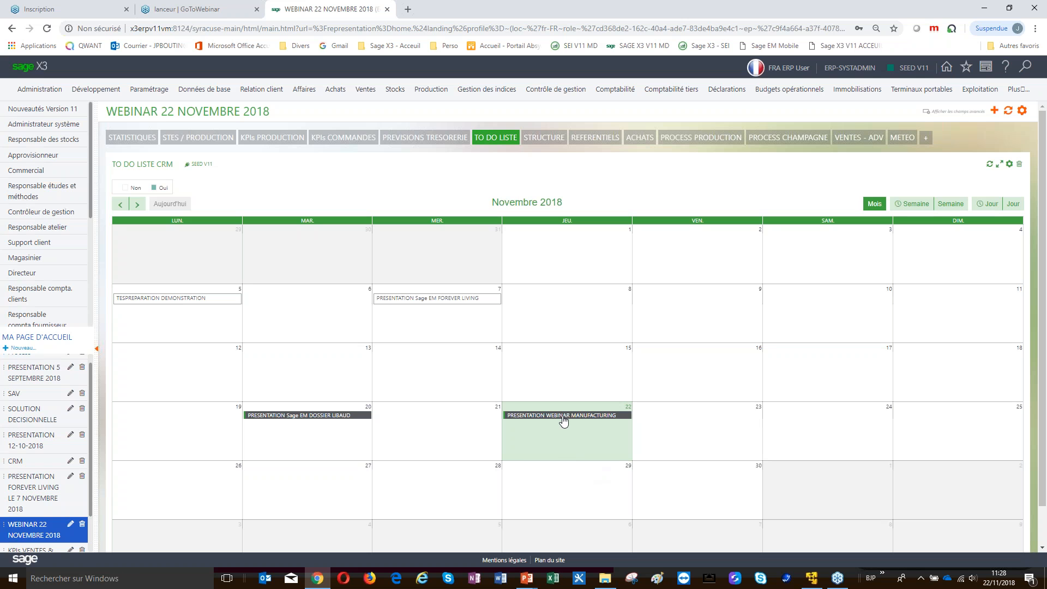
mouse_move(573, 419)
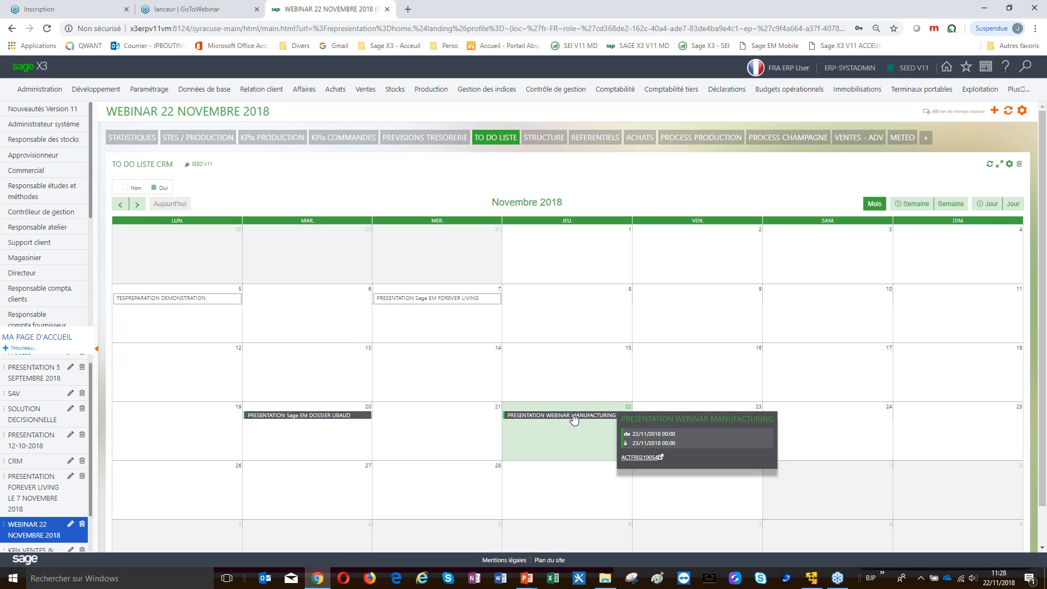
left_click(638, 458)
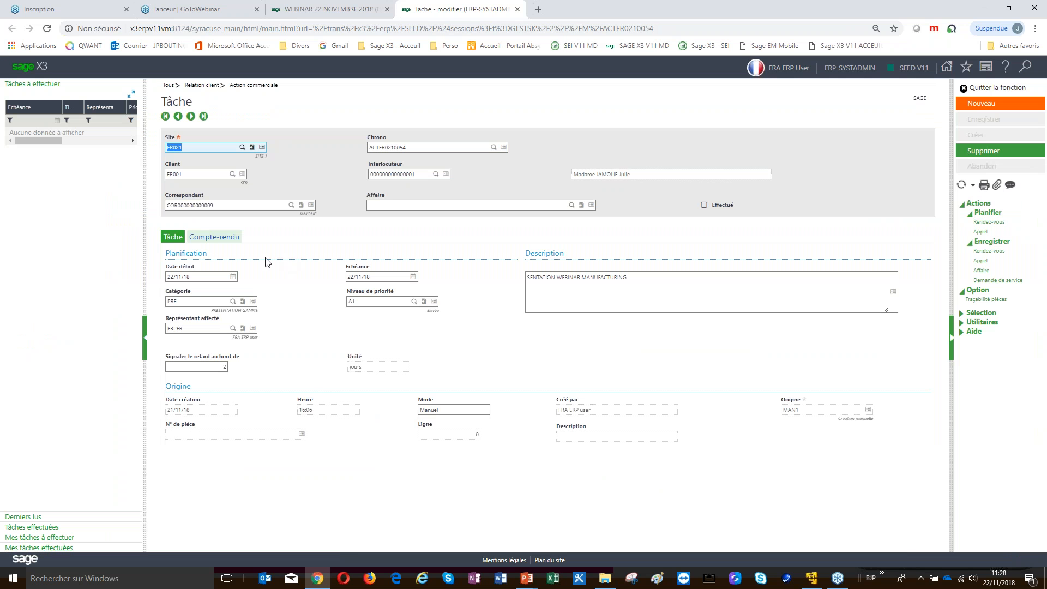
Write 'done' as the task report, tick Effectué, save and close the task
left_click(232, 239)
left_click(344, 299)
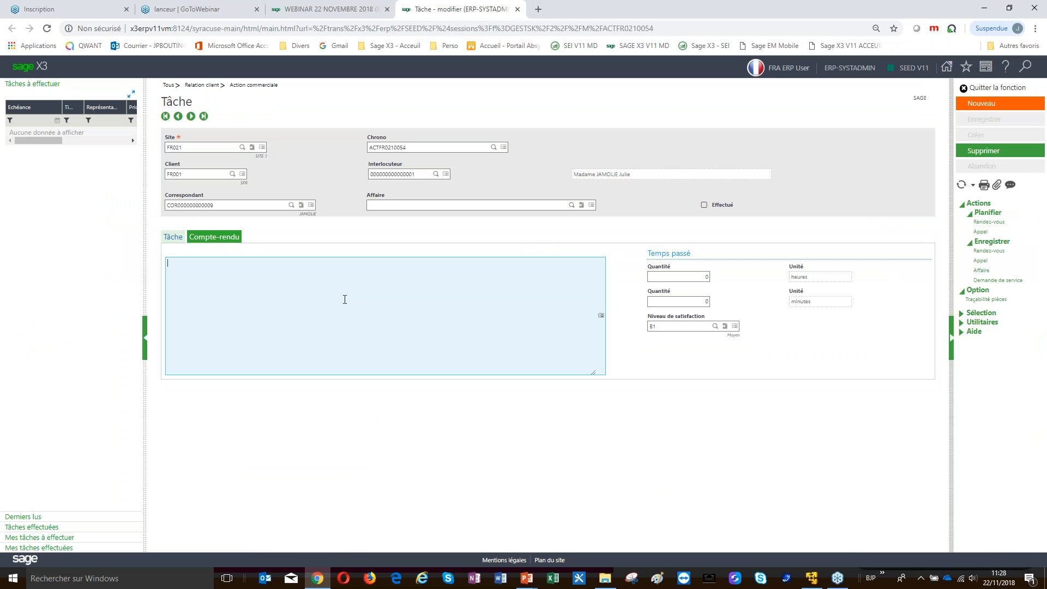
type("done")
left_click(704, 204)
left_click(966, 121)
left_click(987, 89)
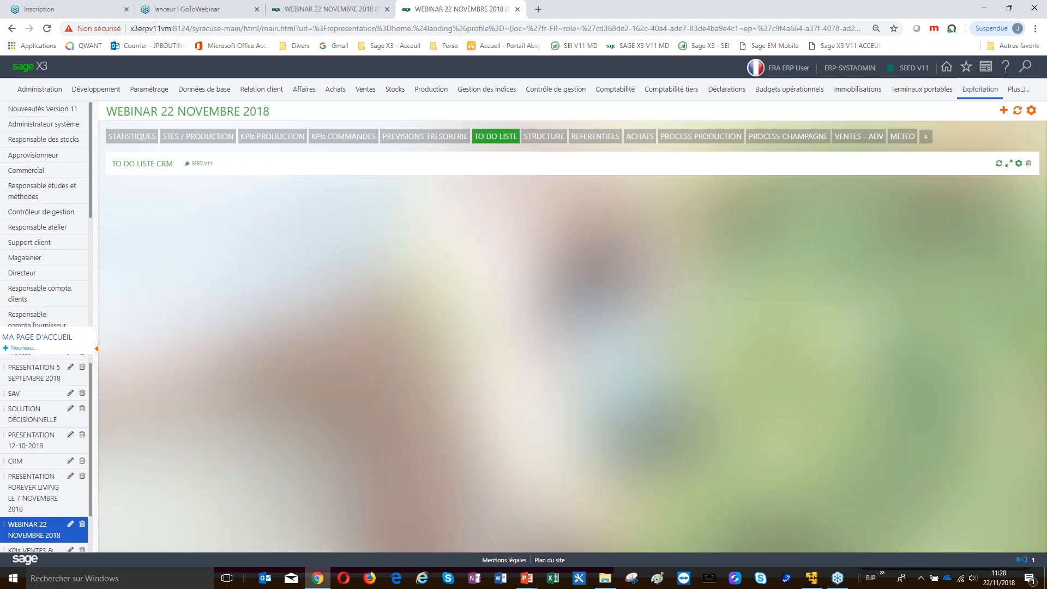
Show 22 November as a day view, then display the group structure page
mouse_move(989, 94)
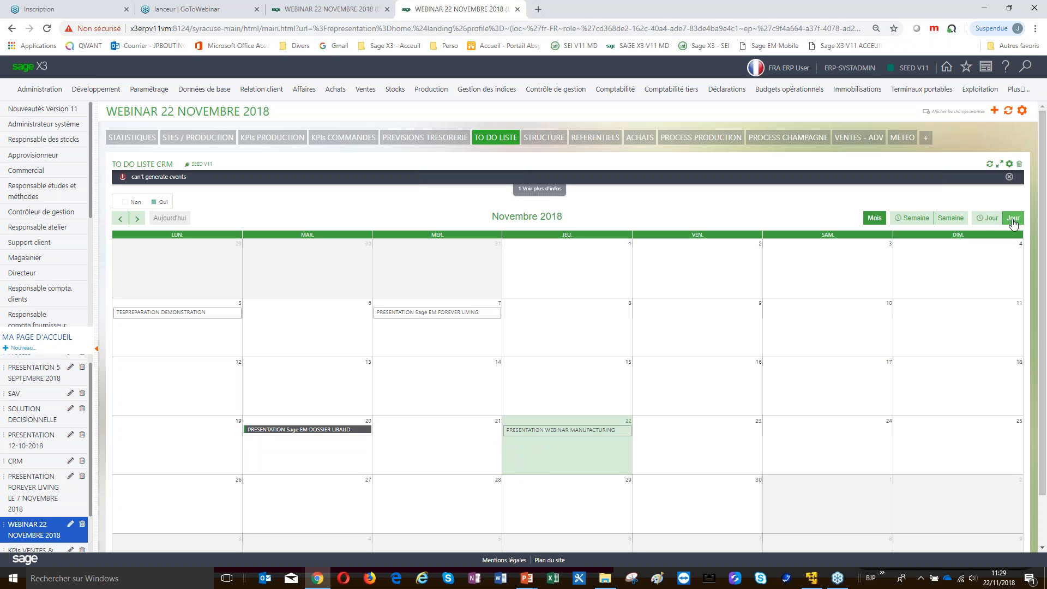
left_click(989, 218)
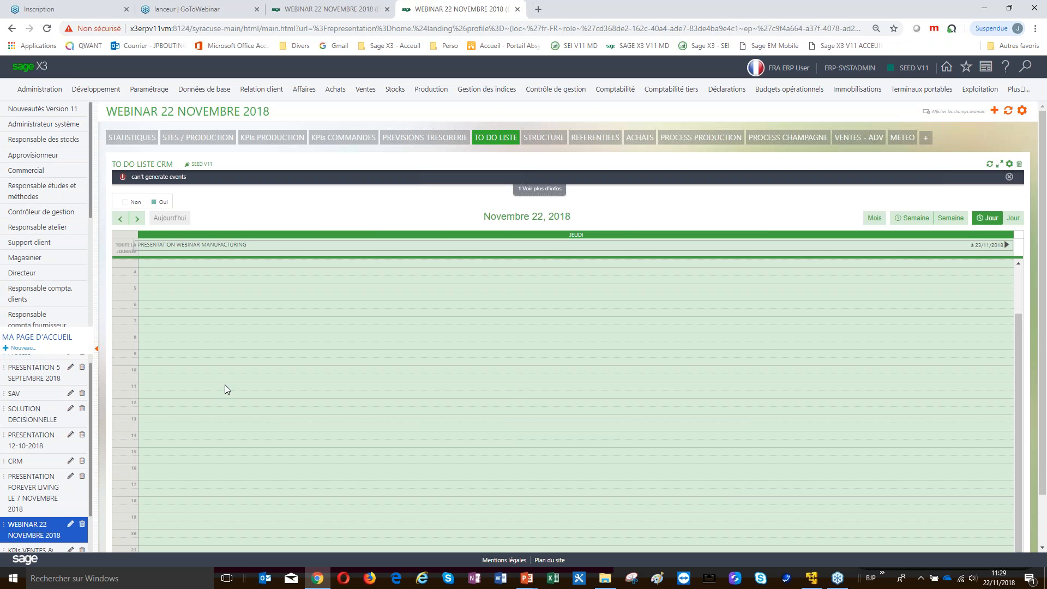
left_click(545, 138)
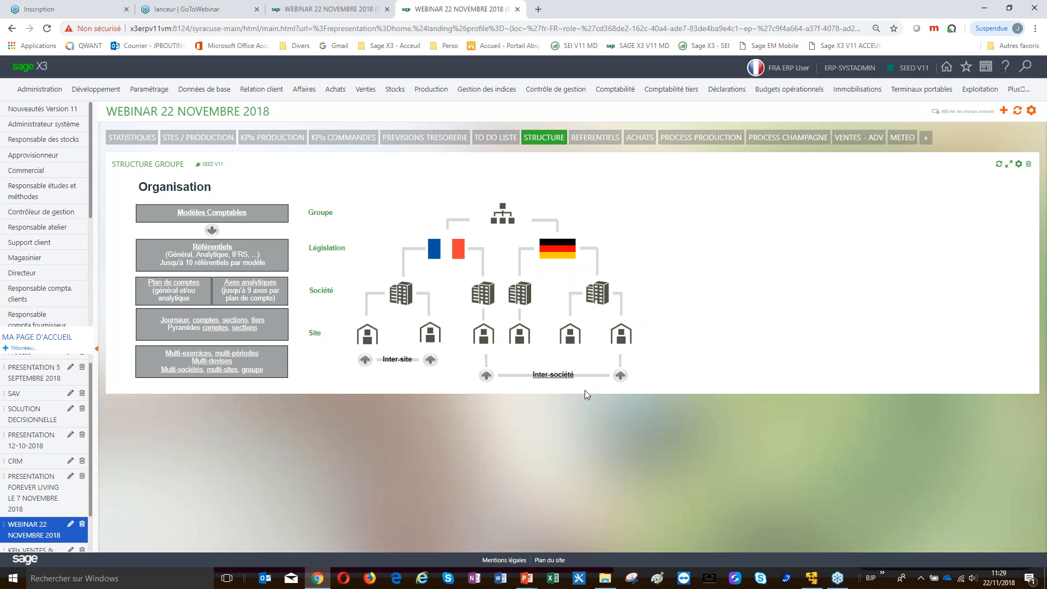
left_click(335, 91)
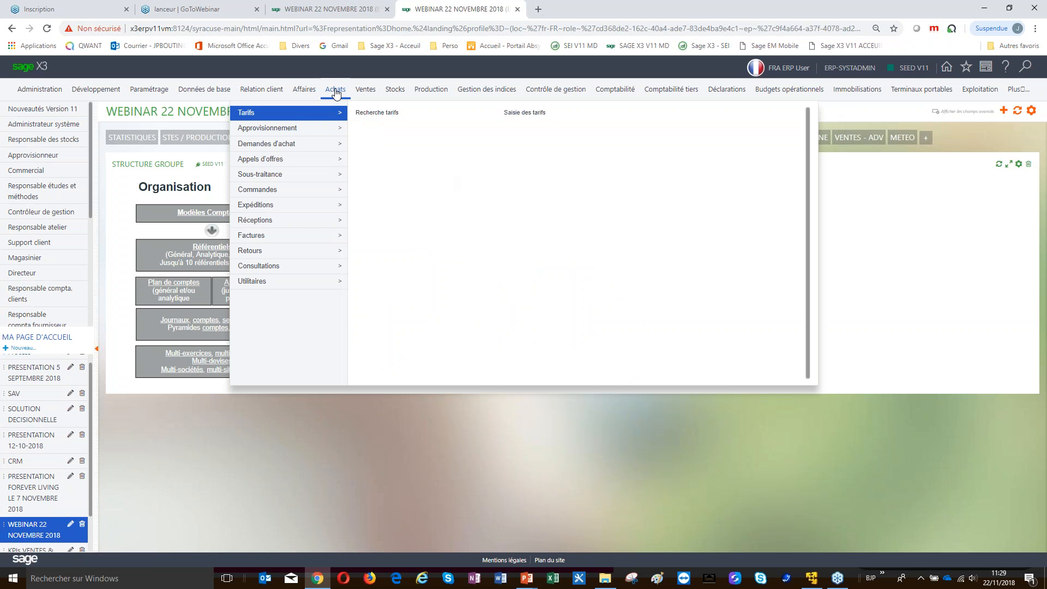
left_click(437, 89)
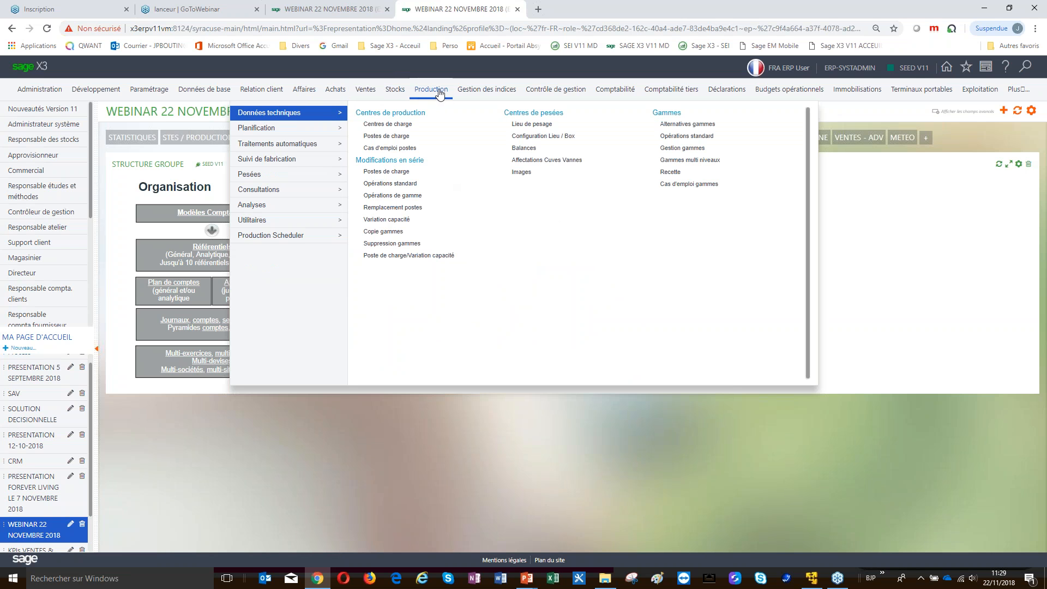
mouse_move(257, 131)
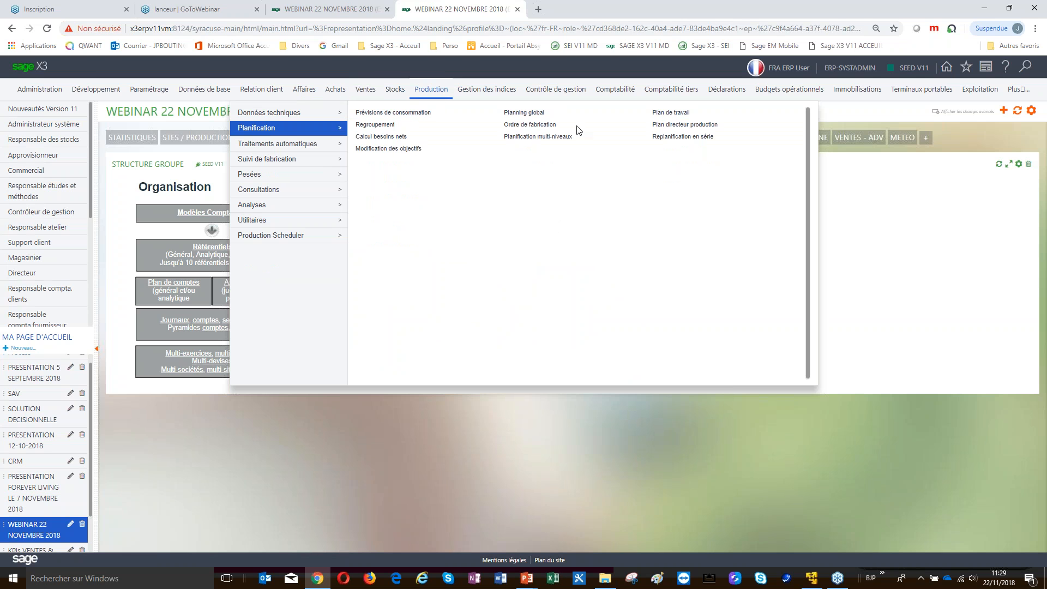
mouse_move(243, 166)
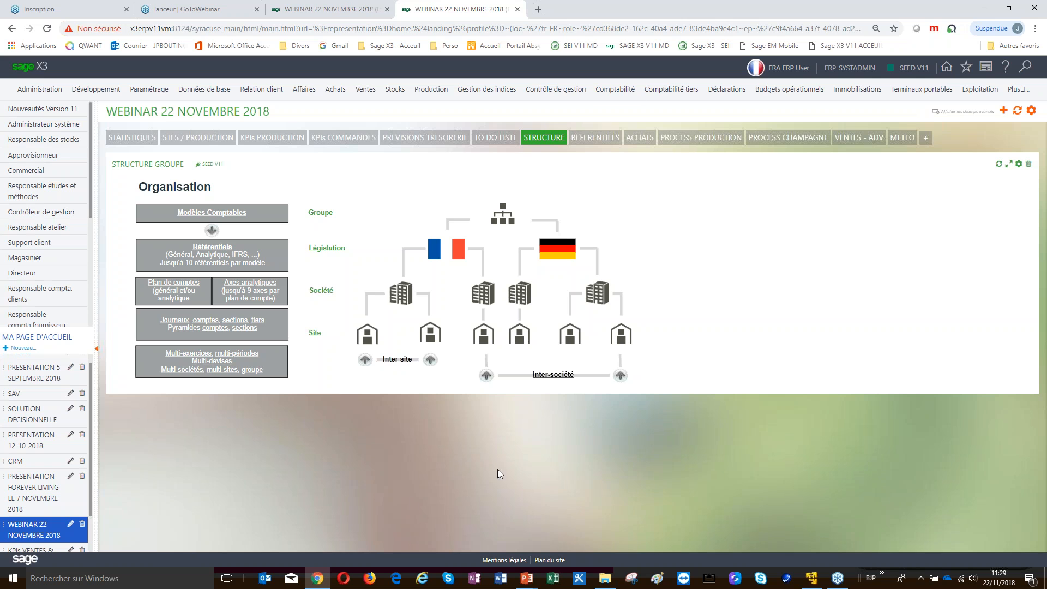
left_click(403, 298)
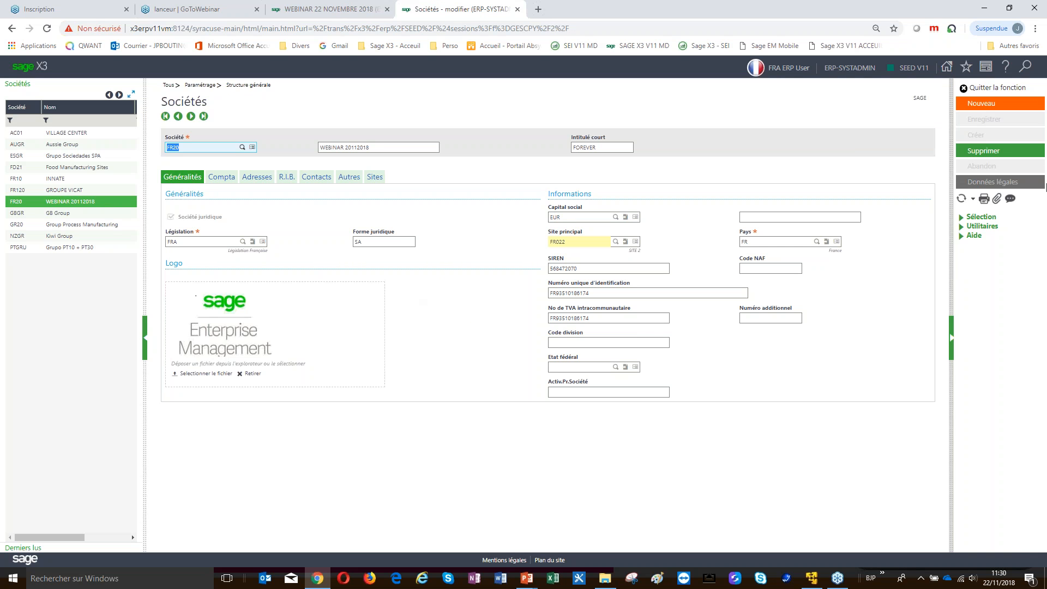
left_click(981, 89)
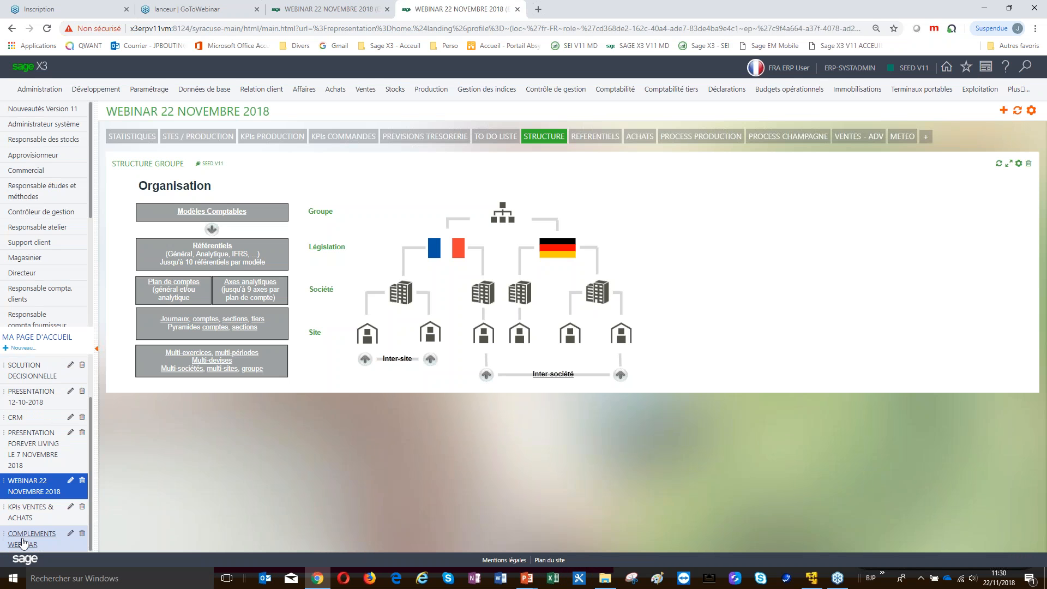
left_click(20, 536)
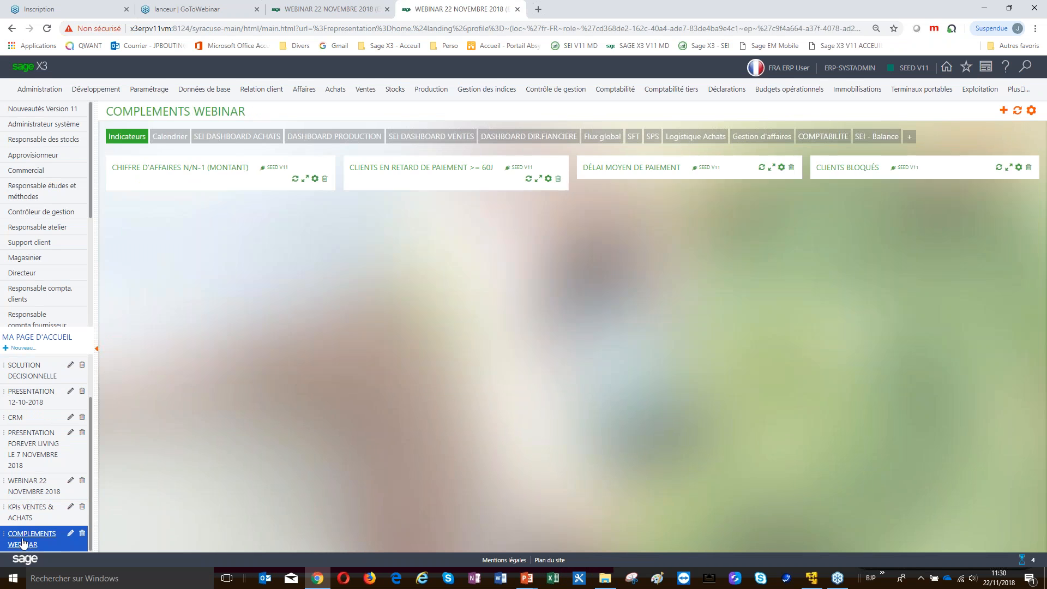
Show the Flux global diagram, open the Livraison delivery screen from it, then close it
left_click(607, 139)
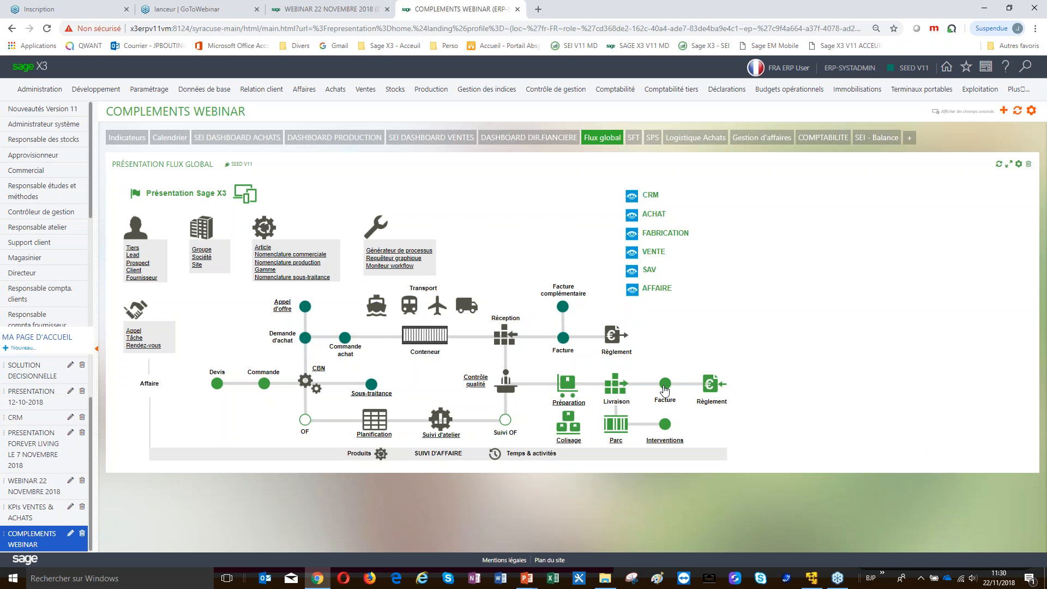
left_click(621, 389)
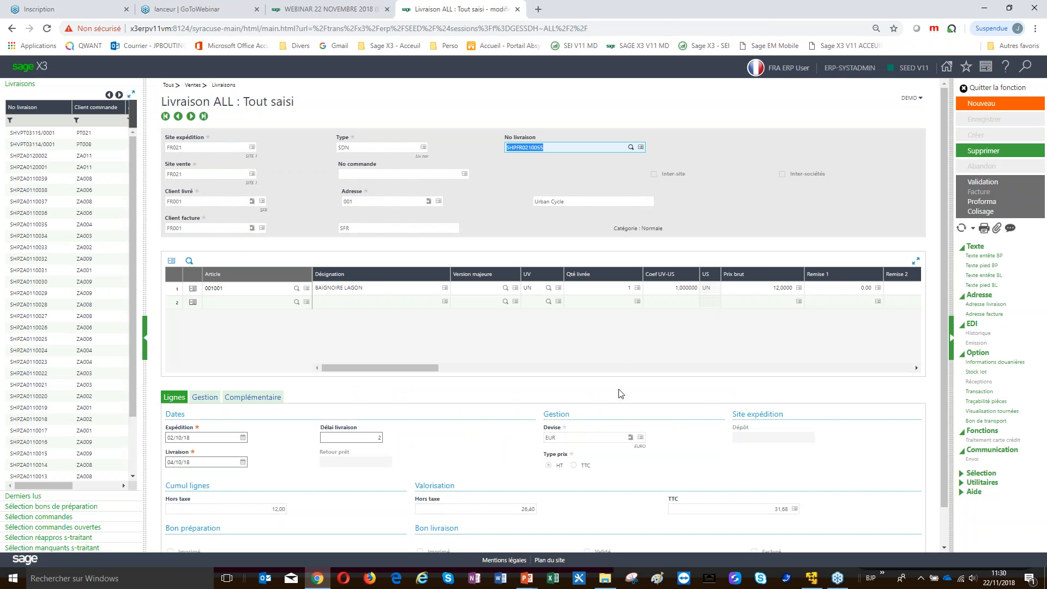
left_click(996, 88)
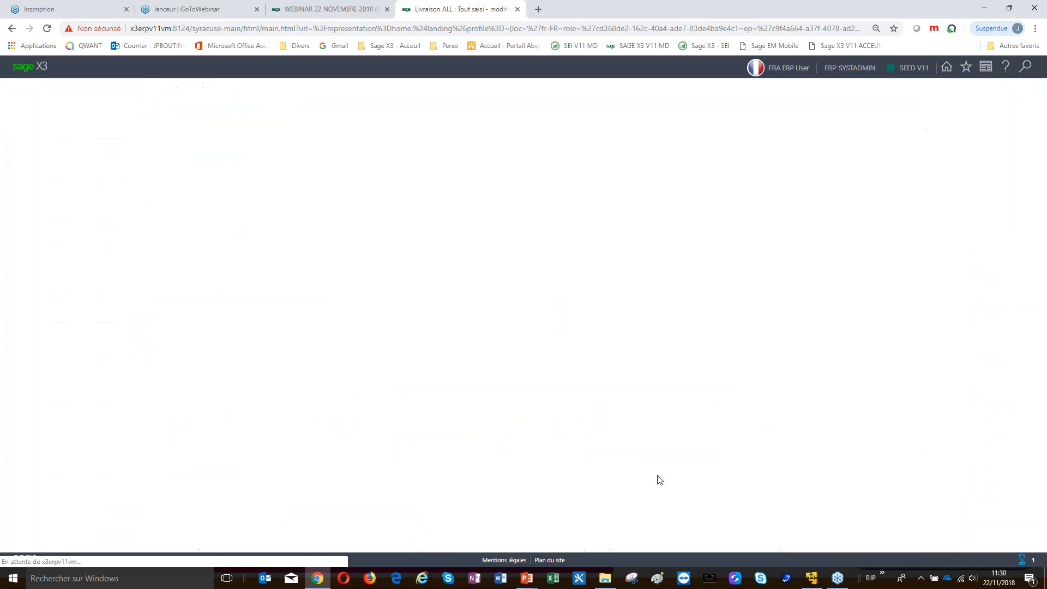
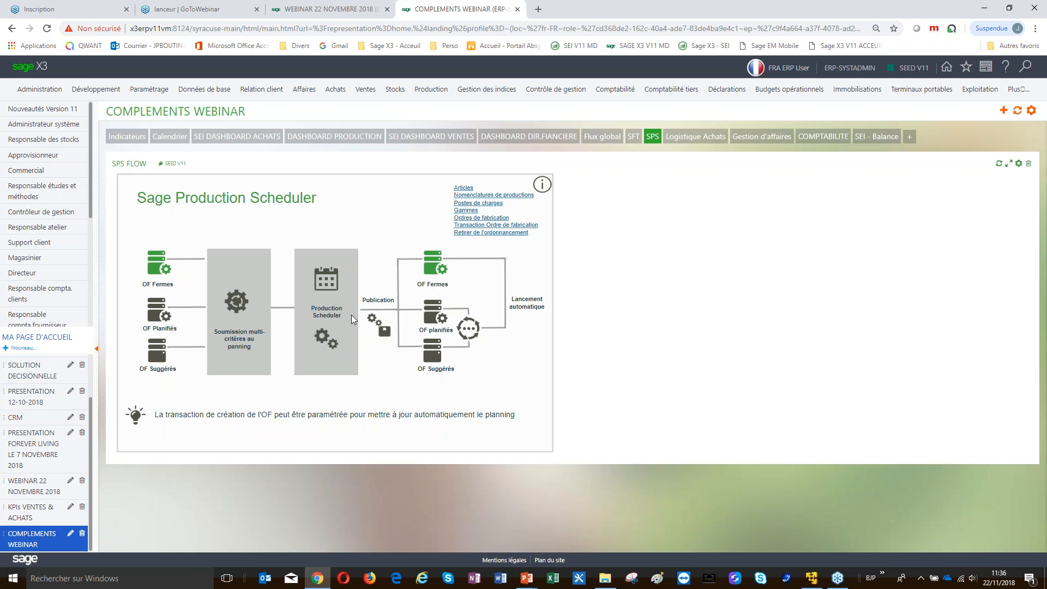
Launch the Production Scheduler from the SPS flow diagram on the home page
left_click(327, 308)
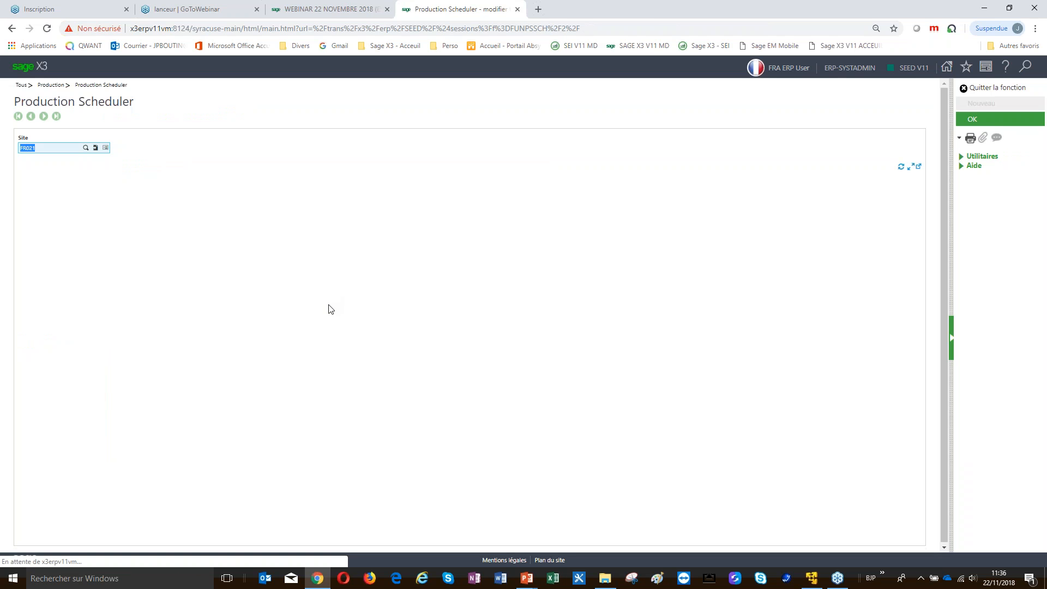
Load site FR012 in the scheduler and display its Diagramme de charge load chart
left_click(61, 147)
type("fr012")
key("Tab")
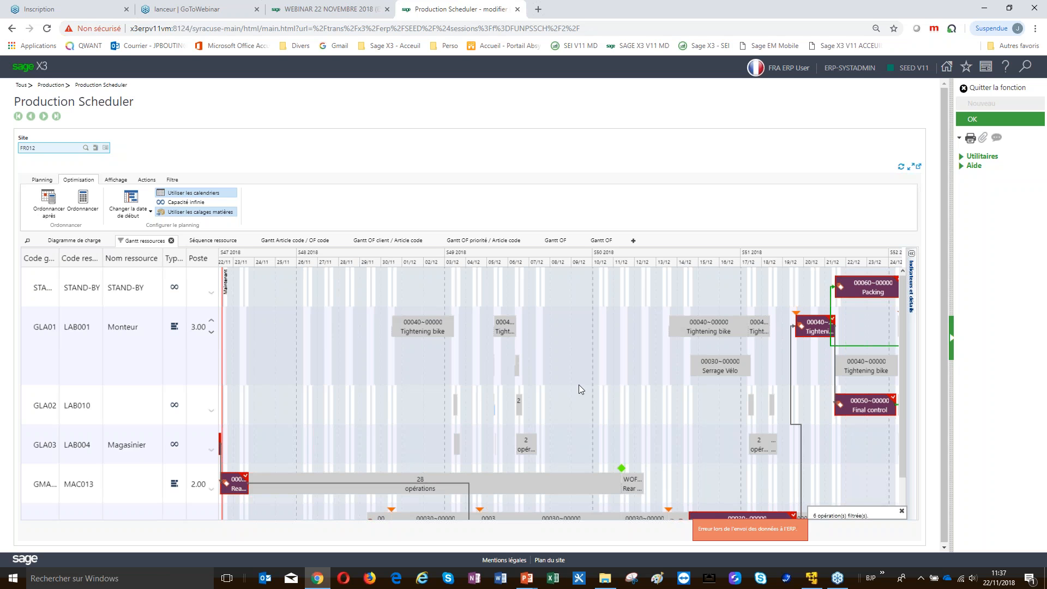
left_click(86, 247)
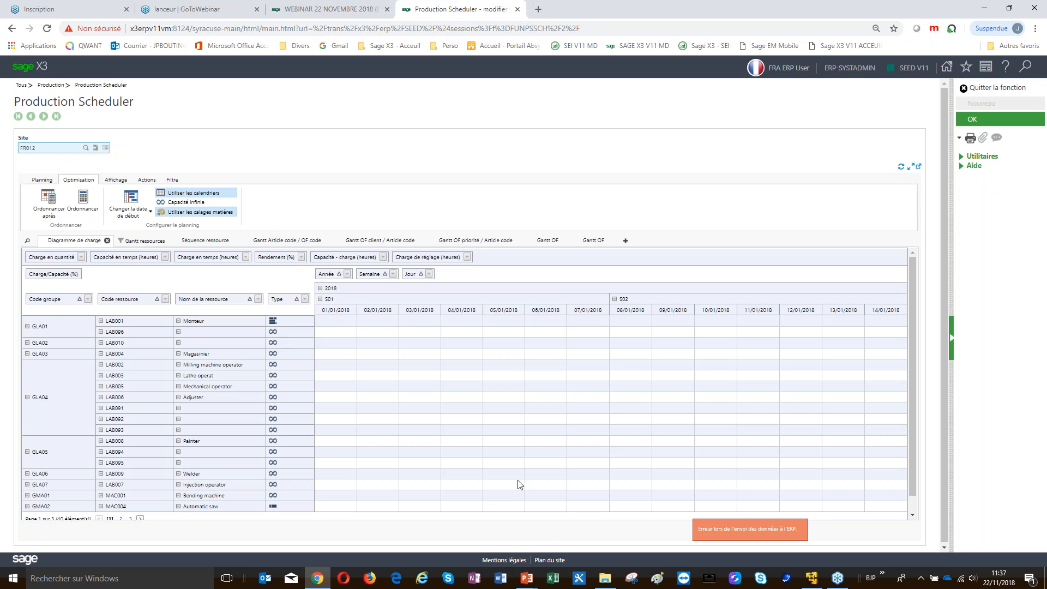
Return to the Gantt ressources chart, then open the customizable Gantt configuration view
left_click(143, 241)
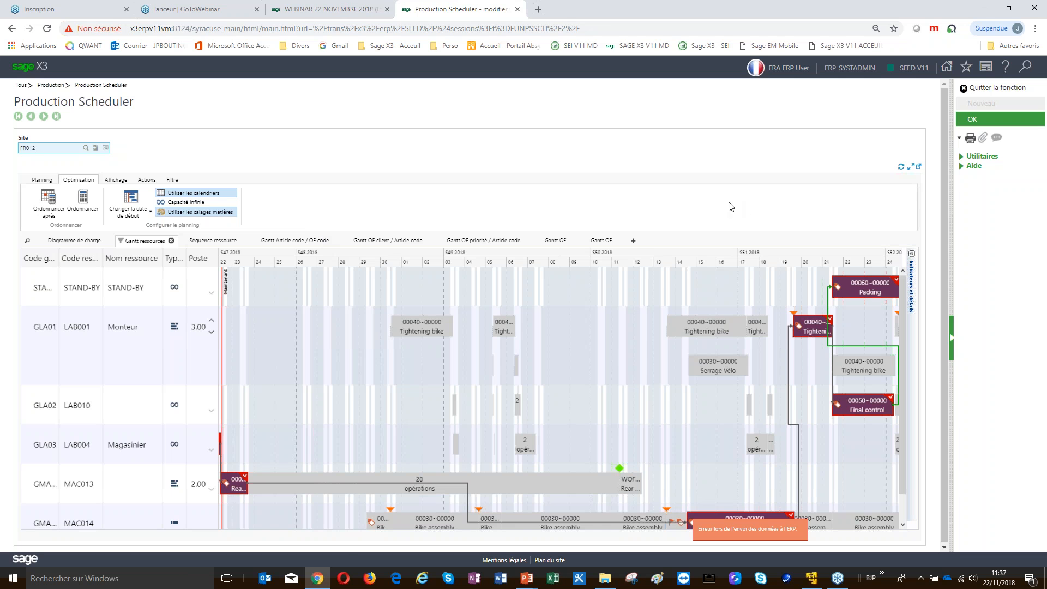
left_click(633, 241)
left_click(130, 378)
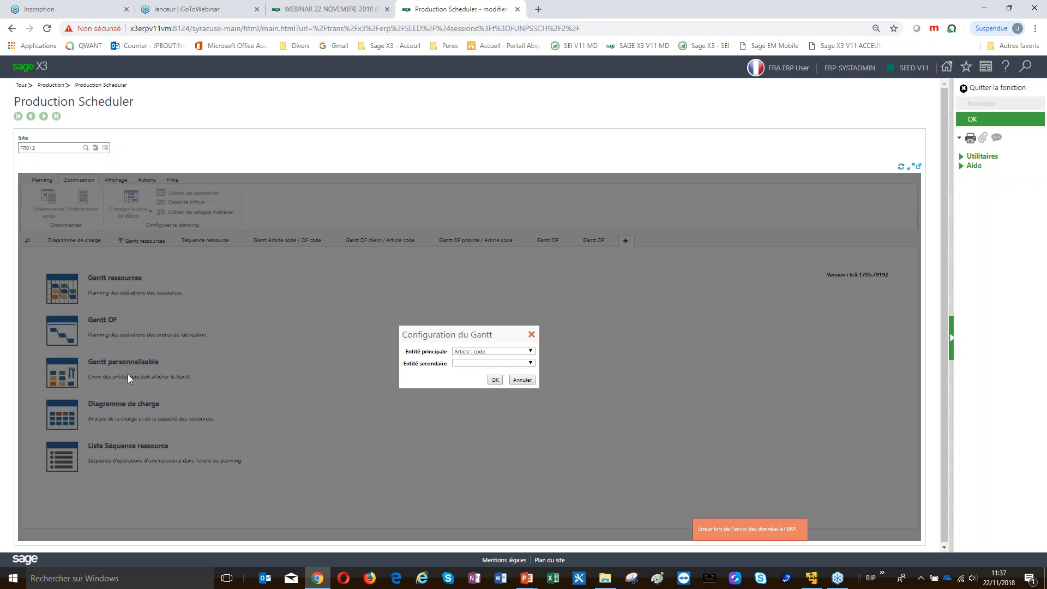
left_click(531, 352)
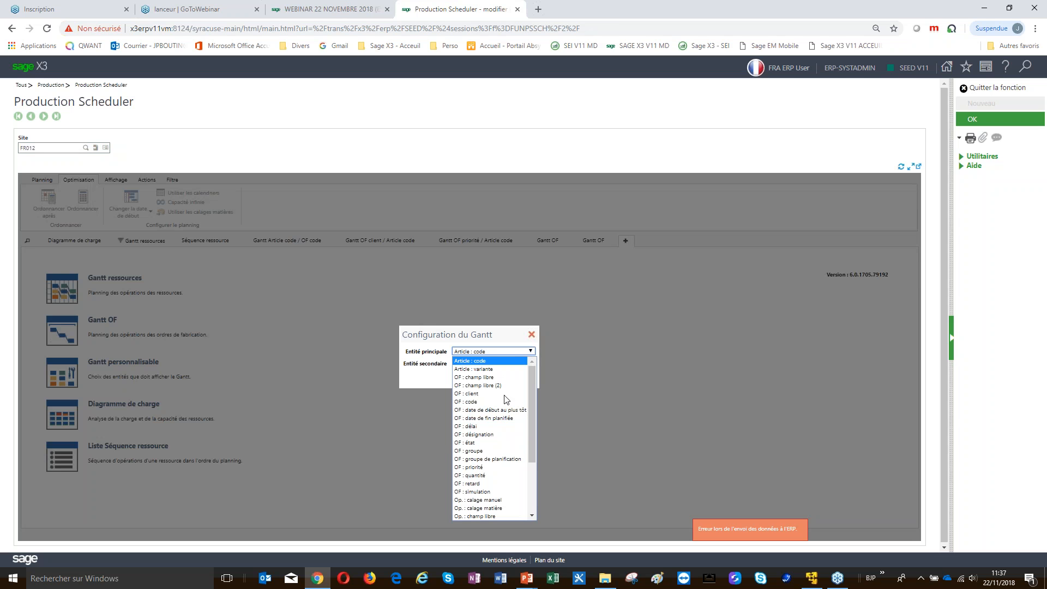
left_click(581, 387)
left_click(532, 364)
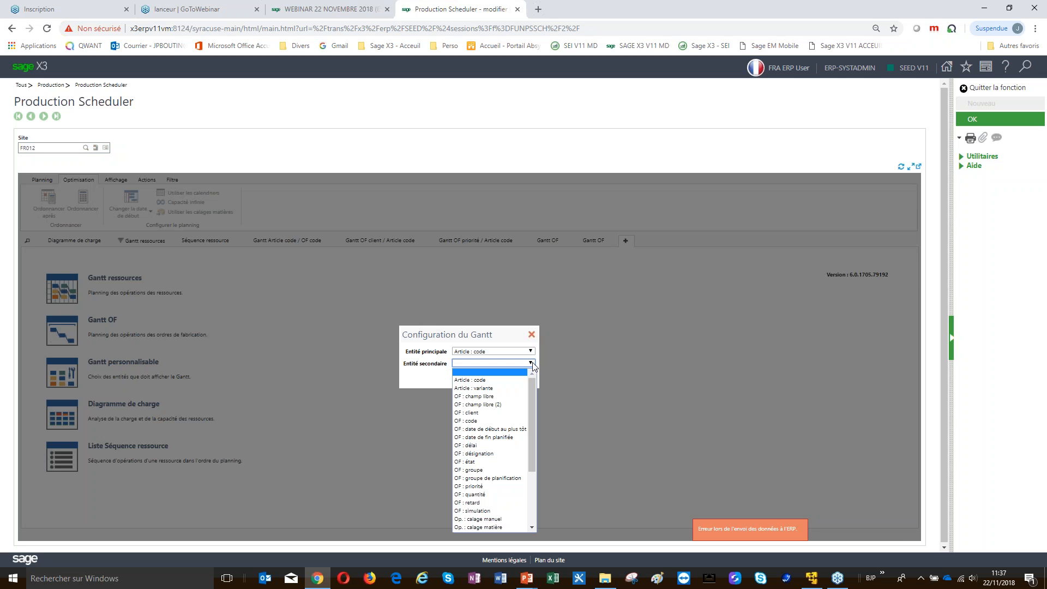
left_click(601, 358)
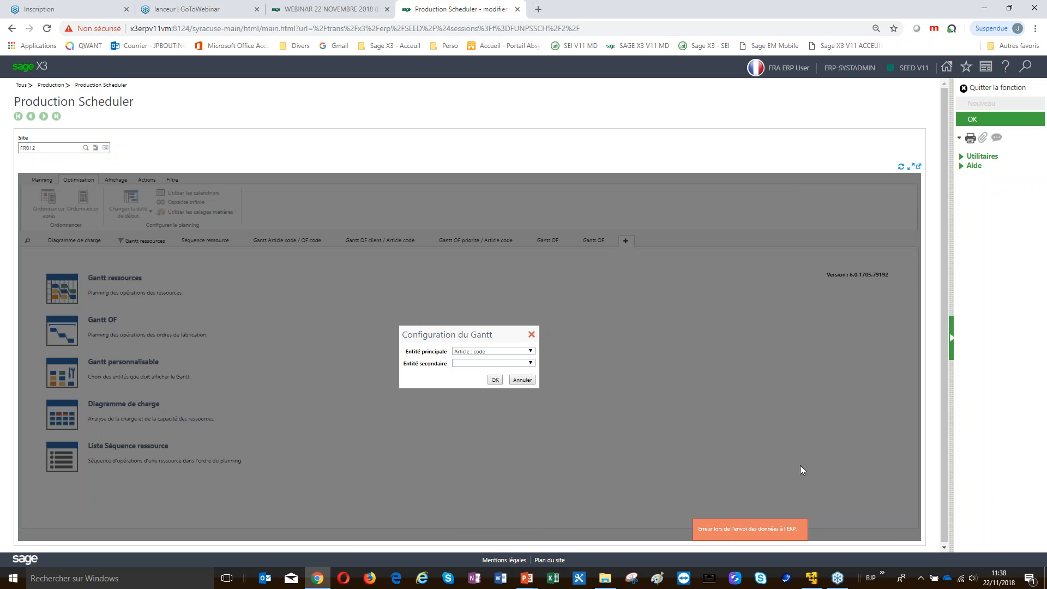
left_click(522, 380)
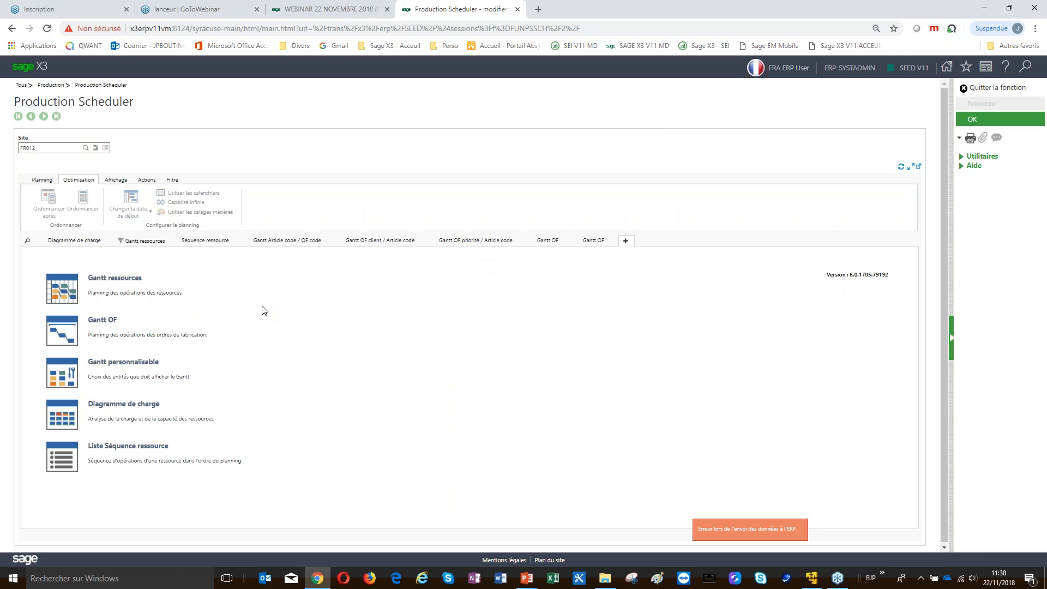
left_click(145, 241)
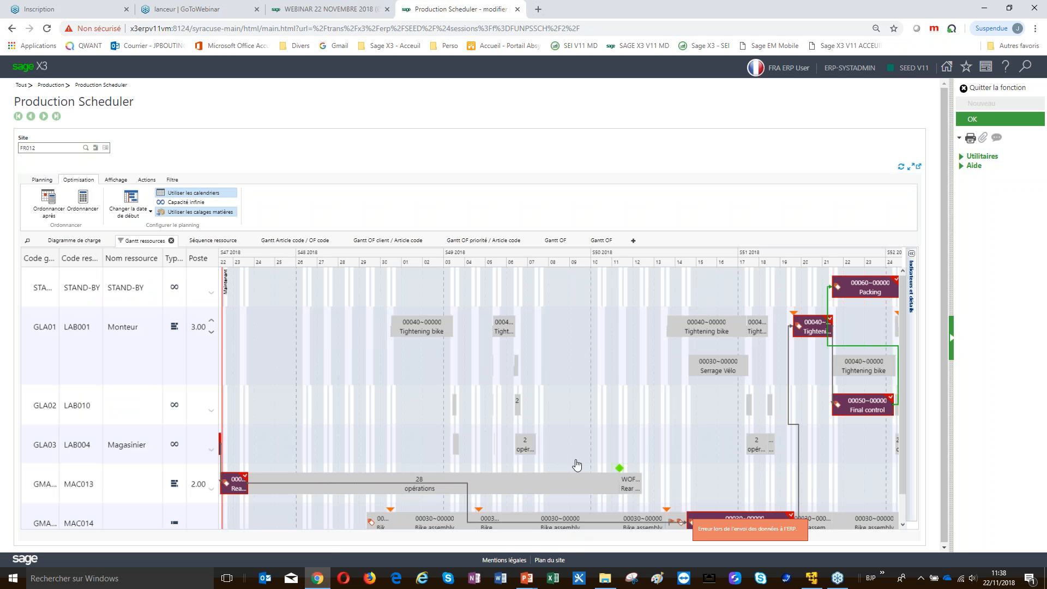
Zoom the resource Gantt out to days and pan it to cover 14/12 to 26/12
scroll(613, 407, "right", 3)
scroll(623, 410, "right", 6)
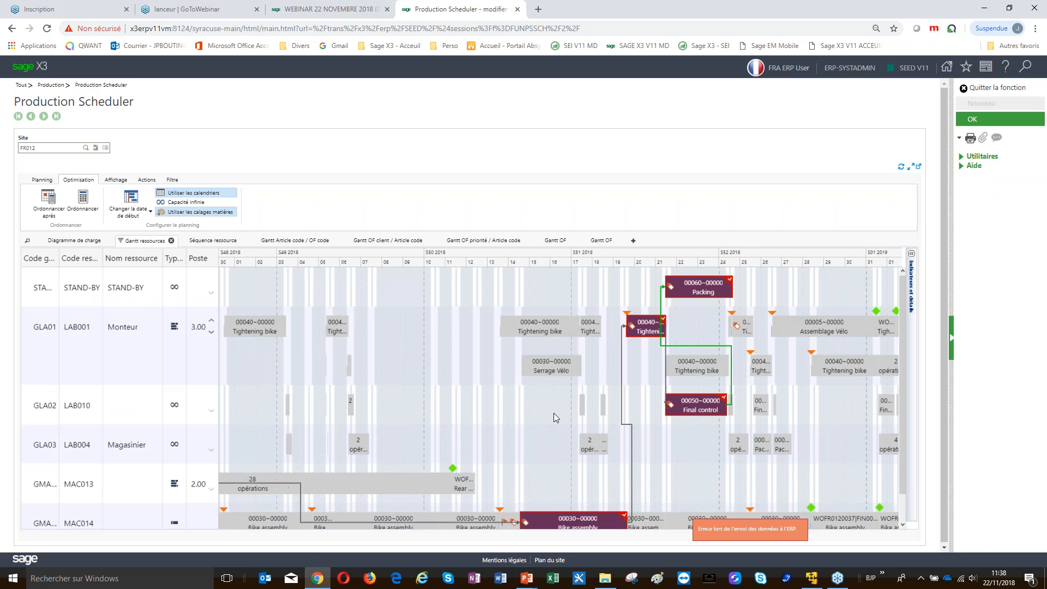
left_click_drag(534, 407, 469, 406)
mouse_move(805, 512)
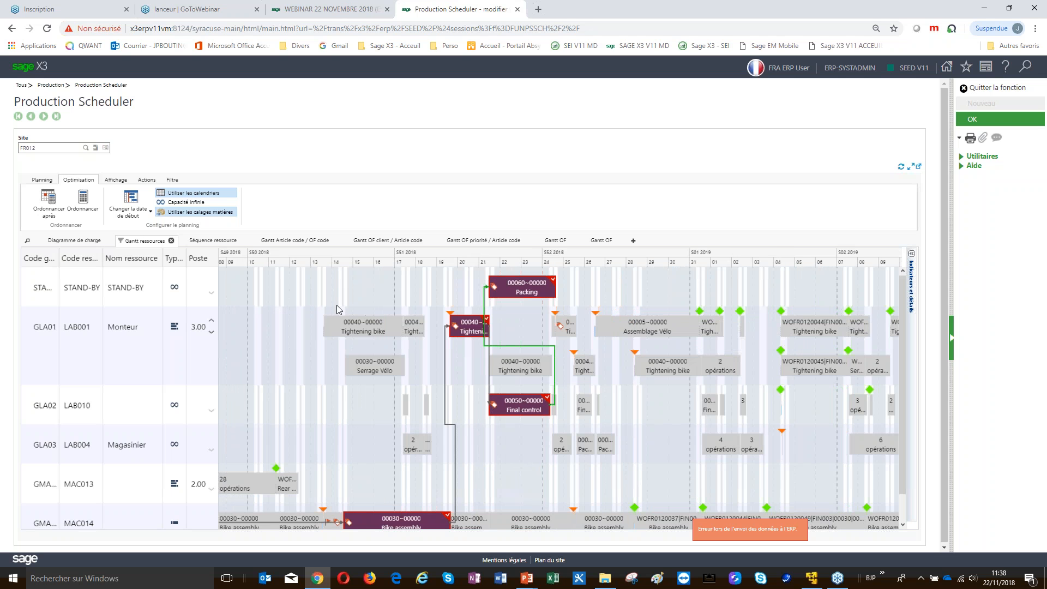
mouse_move(373, 330)
scroll(376, 331, "down", 1)
scroll(384, 334, "down", 1)
scroll(384, 334, "up", 4)
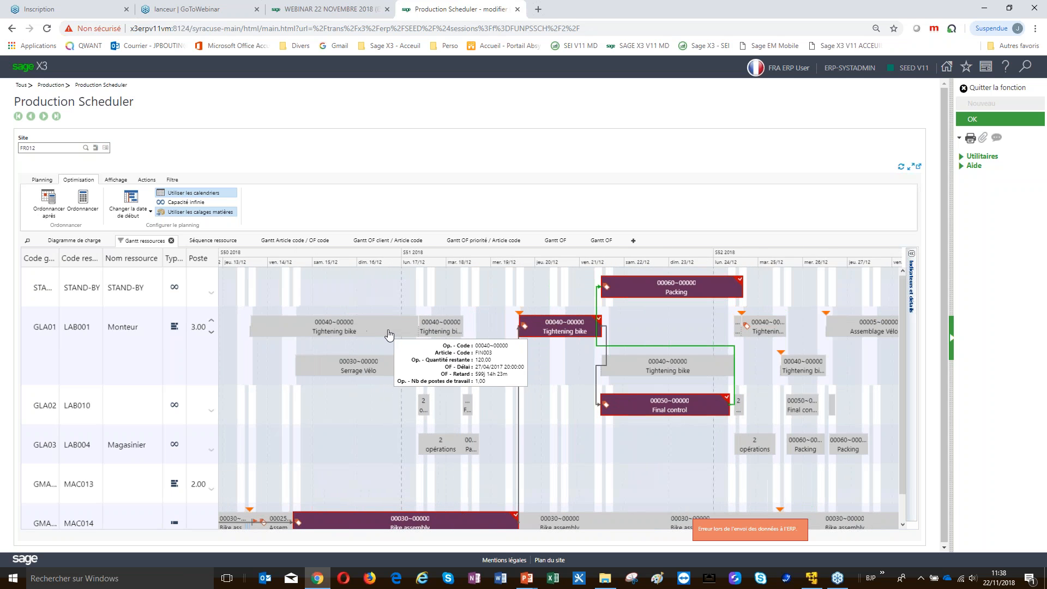
scroll(391, 337, "up", 1)
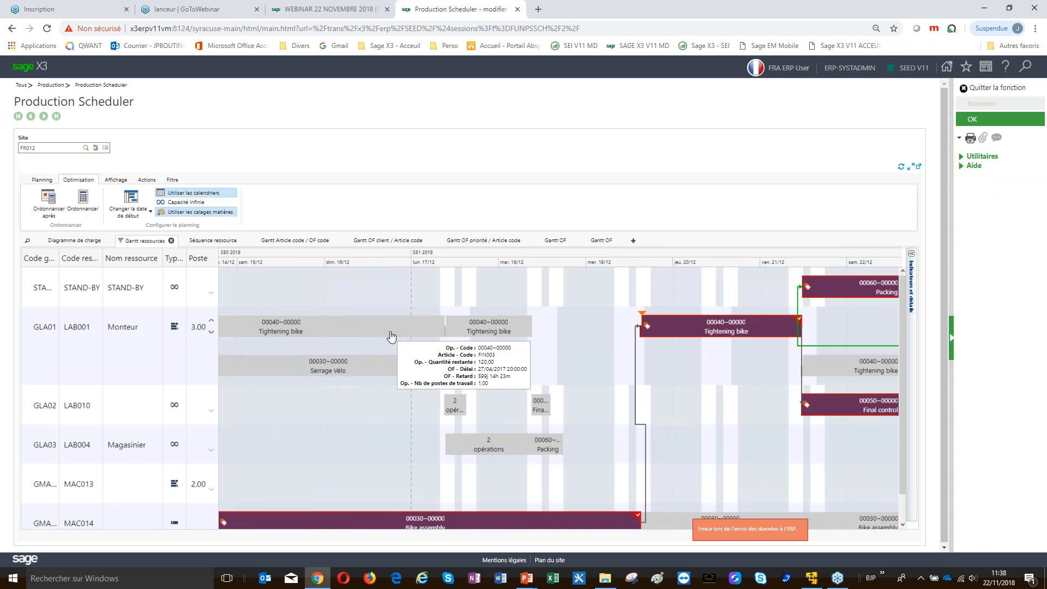
scroll(402, 339, "up", 1)
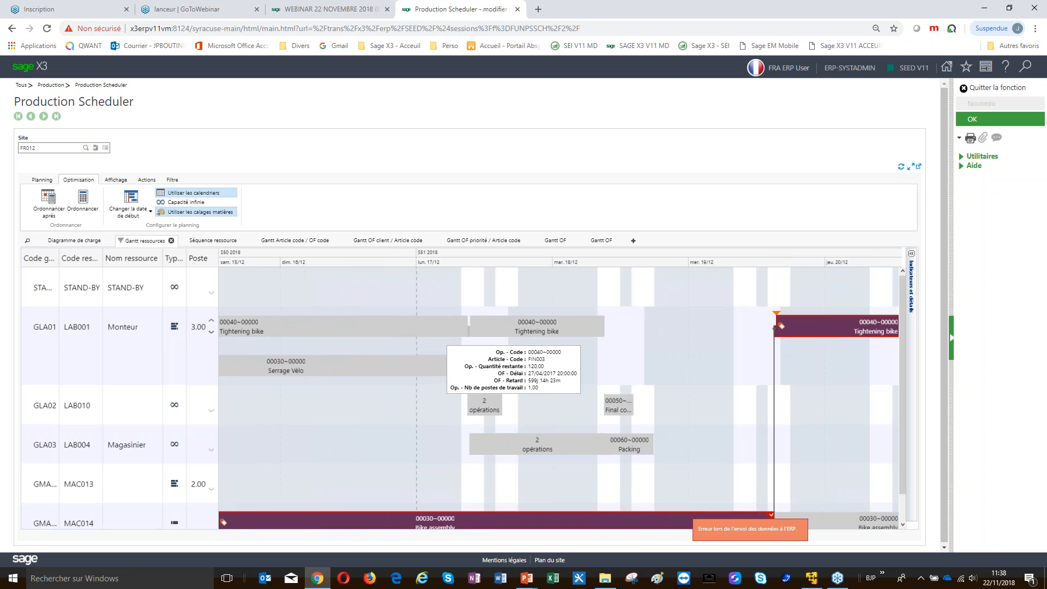
scroll(541, 352, "up", 1)
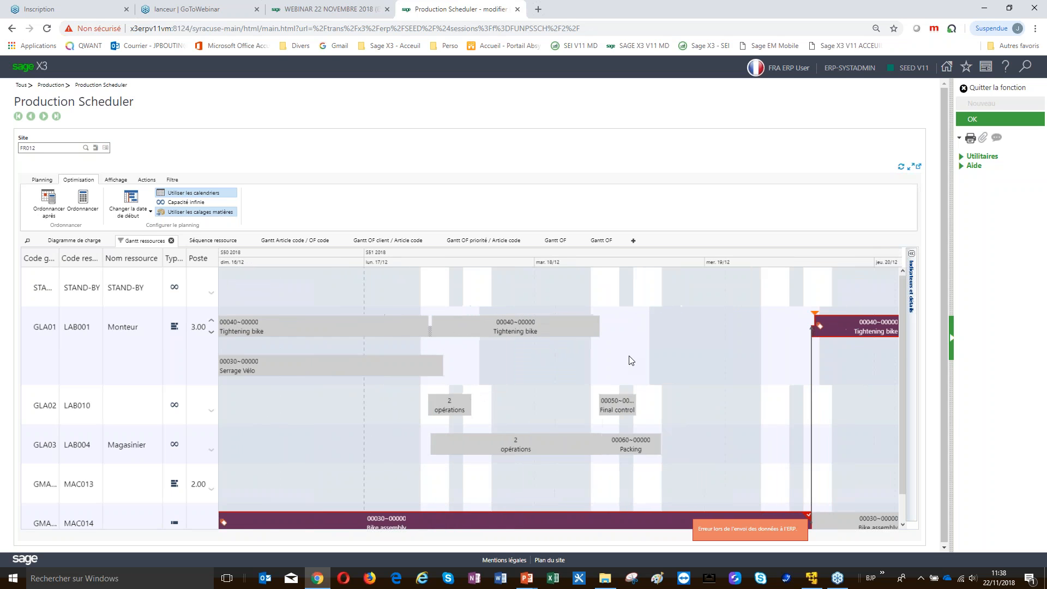
scroll(631, 361, "up", 3)
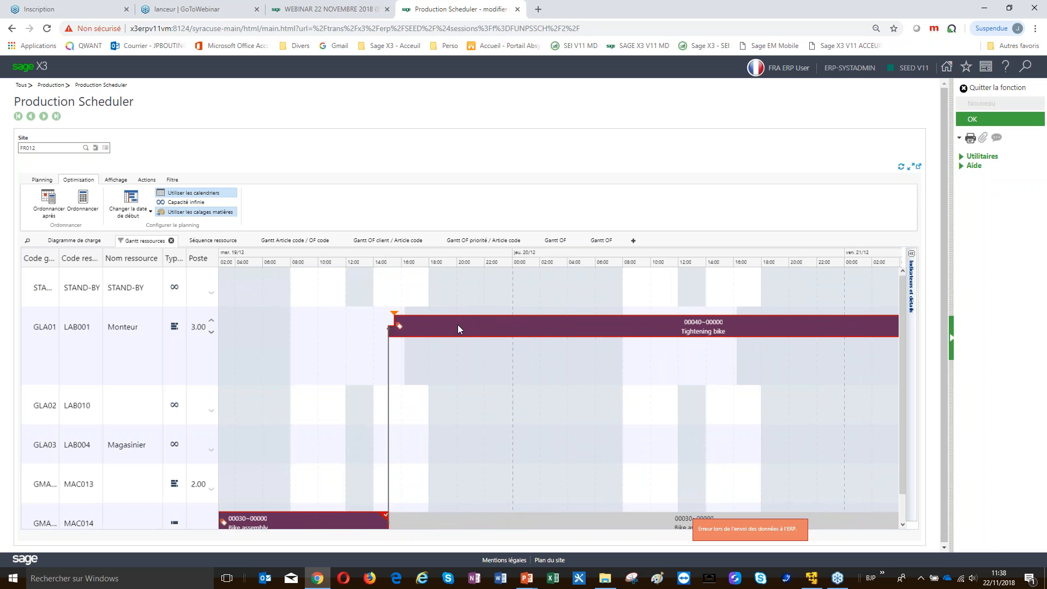
mouse_move(464, 325)
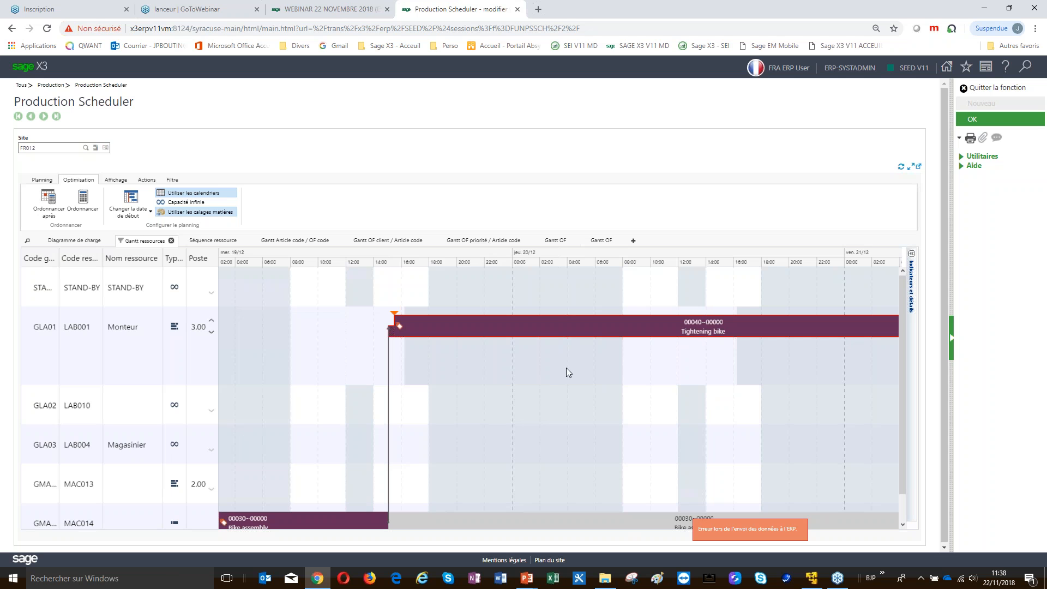
scroll(557, 375, "down", 3)
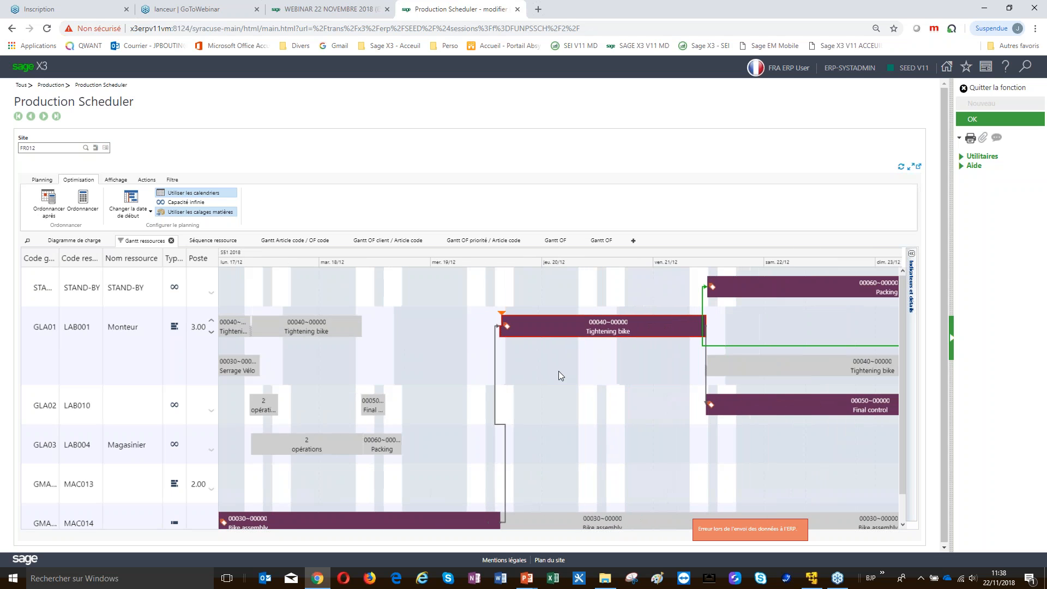
scroll(558, 371, "down", 2)
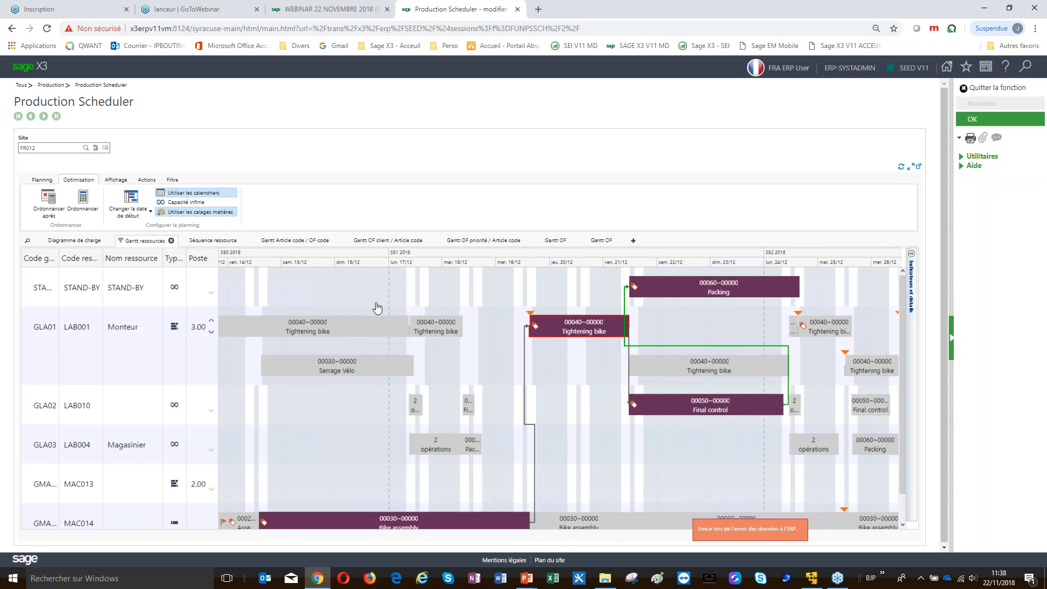
Review the Affichage options and Avancée time-scale units, leaving the scale unchanged
left_click(116, 180)
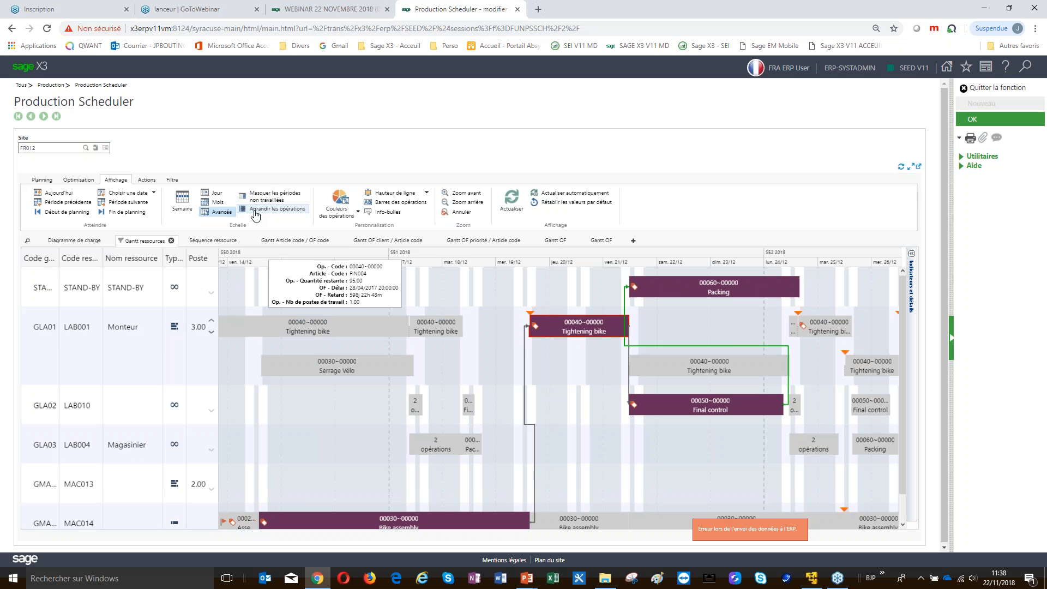
left_click(222, 212)
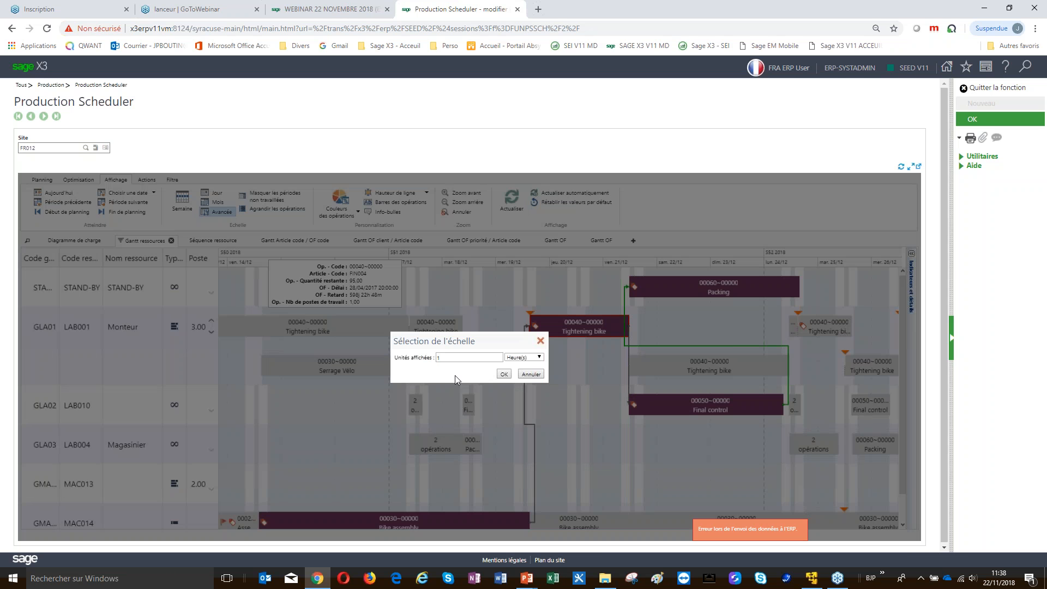
left_click(535, 358)
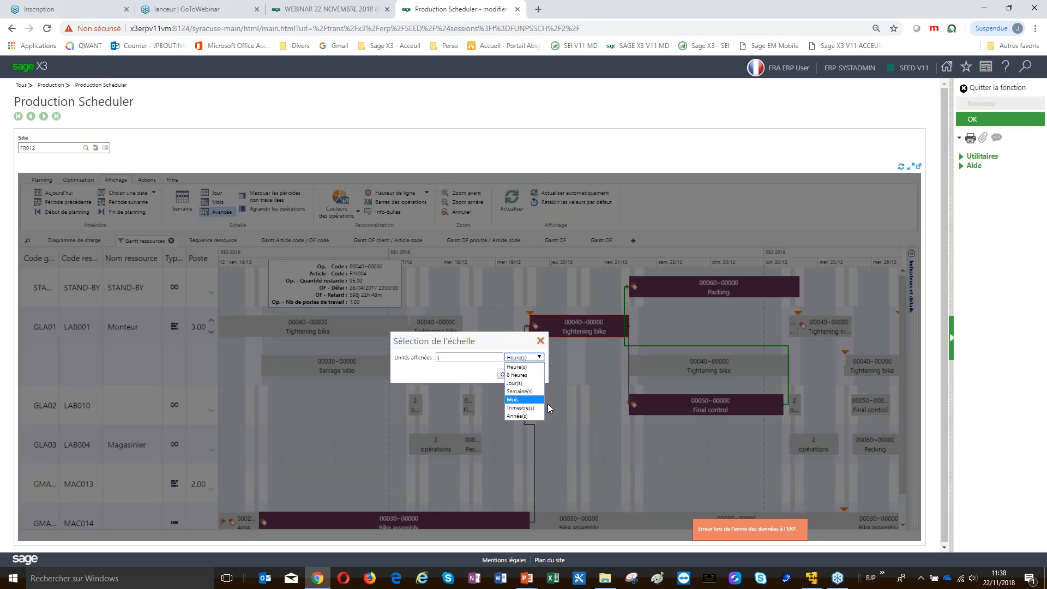
left_click(540, 341)
left_click(540, 342)
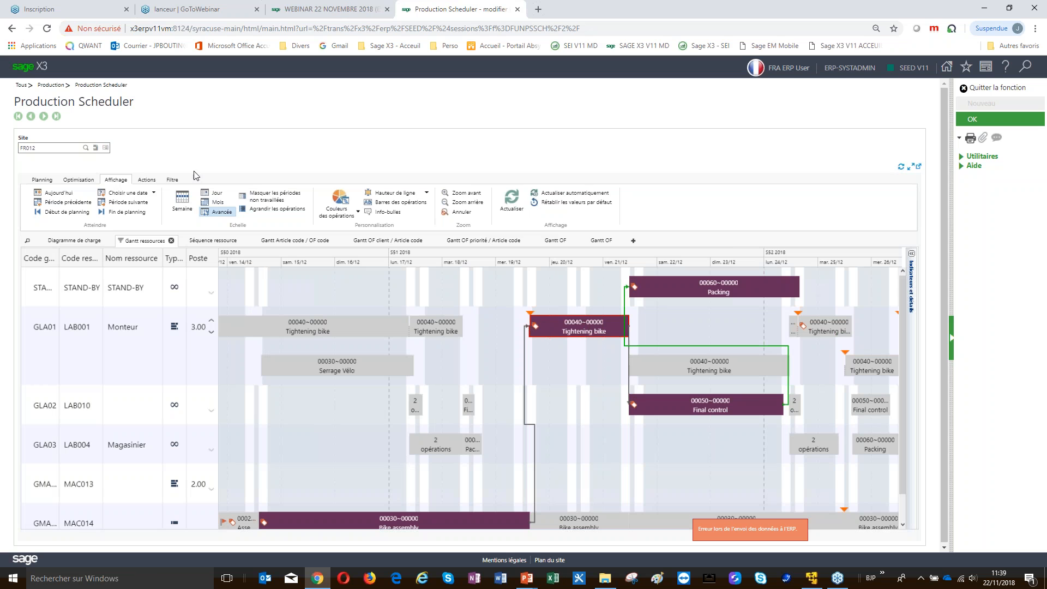
With Caler enabled, move the Tightening bike operation and its linked operations to 24/12
left_click(142, 182)
left_click(120, 200)
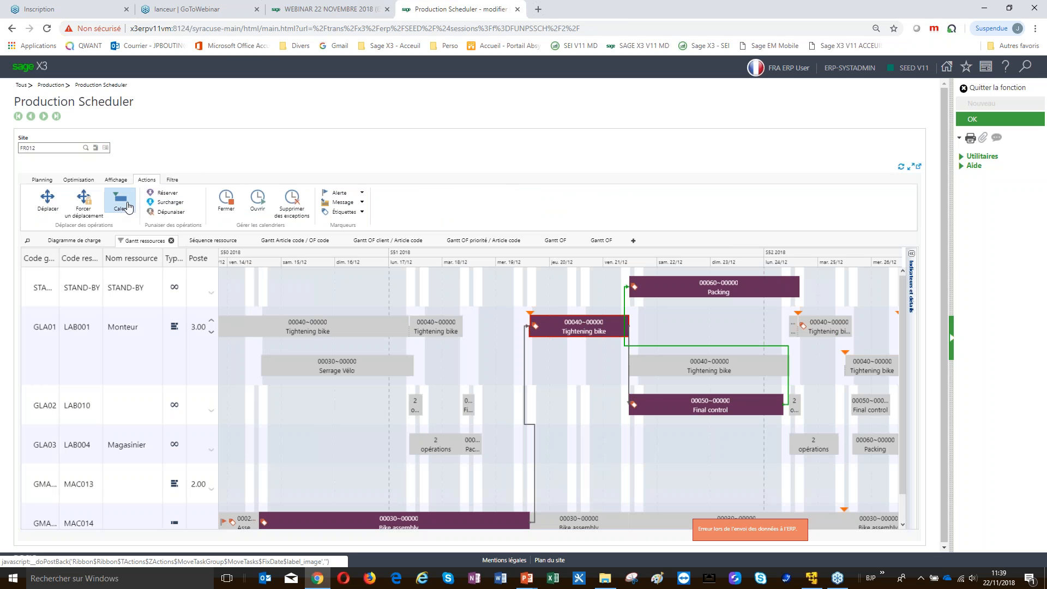
left_click_drag(552, 328, 777, 342)
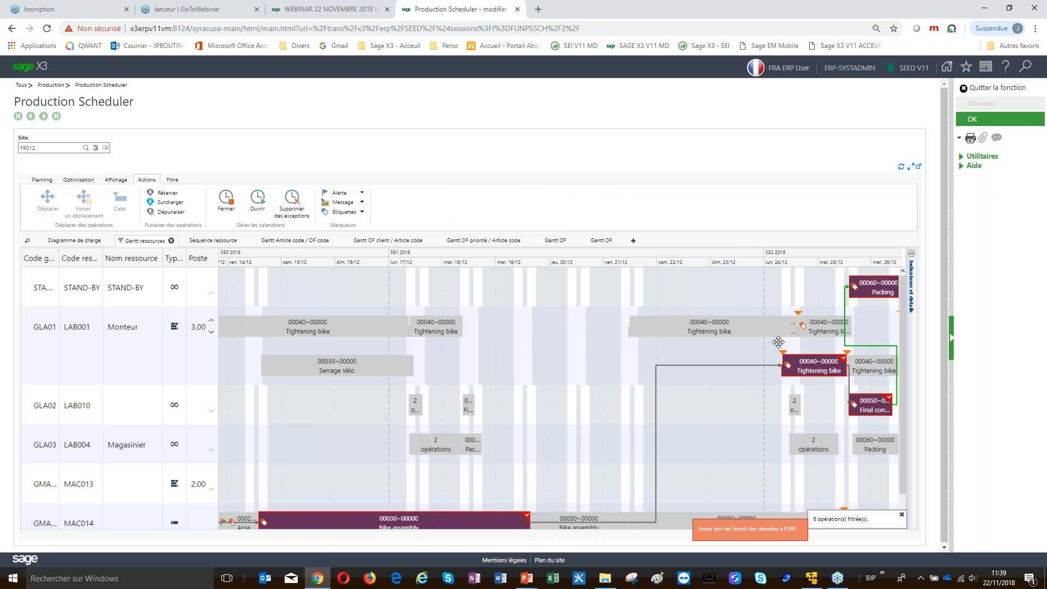
mouse_move(764, 330)
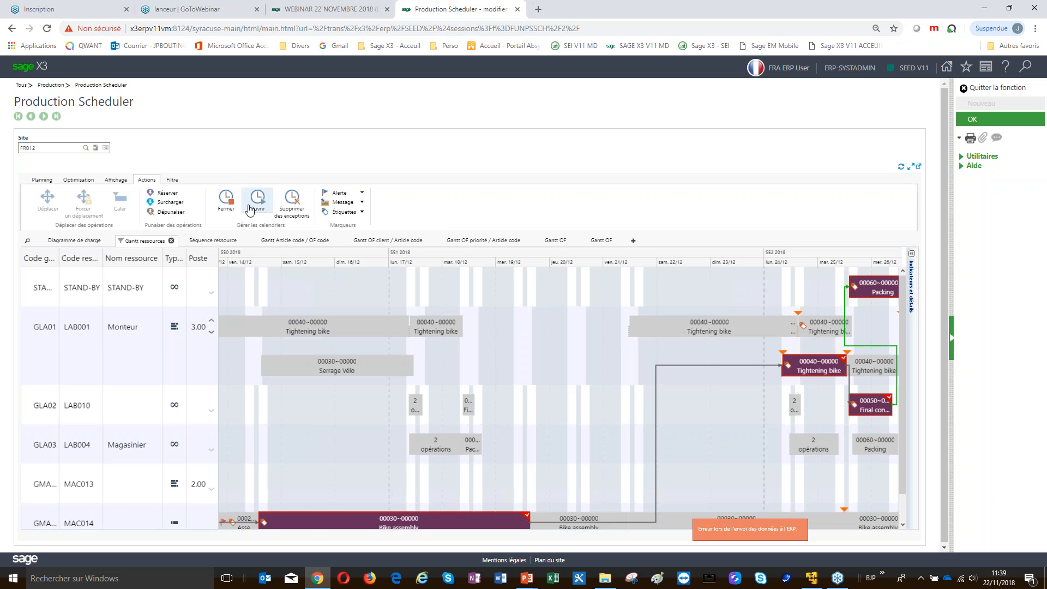
Browse the available alert levels and message types on the Actions tab
left_click(339, 194)
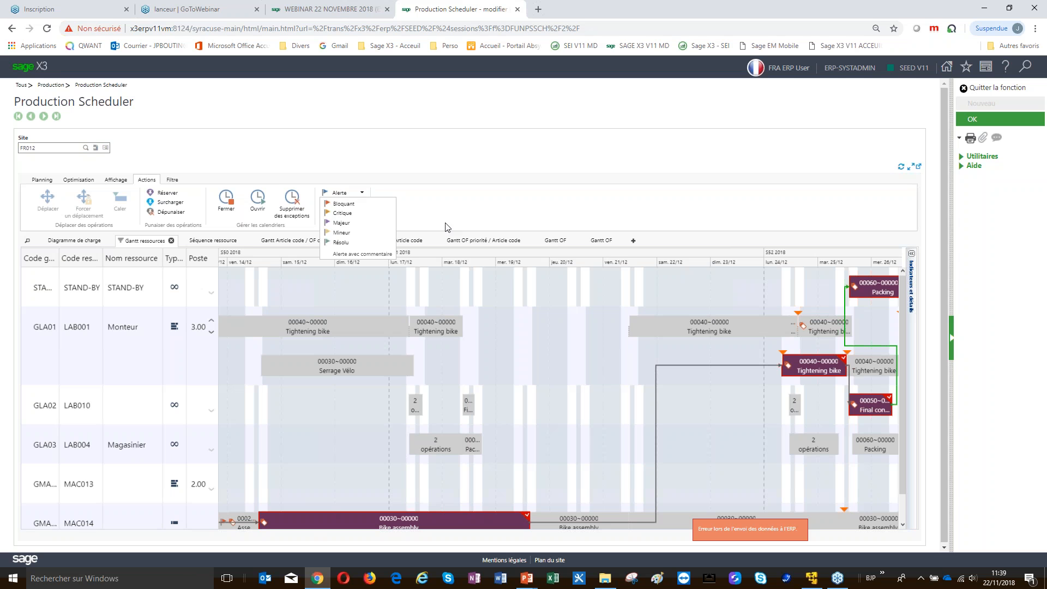
left_click(396, 218)
left_click(344, 203)
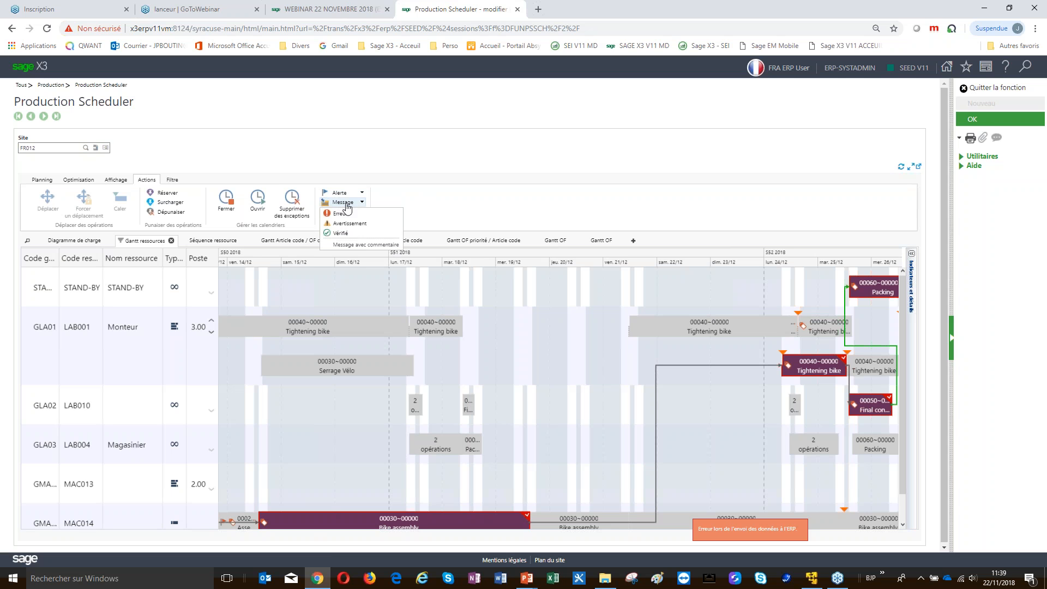
Show details of operation 00040~00000 Tightening bike in the indicators and details panel
left_click(911, 254)
left_click(912, 254)
mouse_move(831, 371)
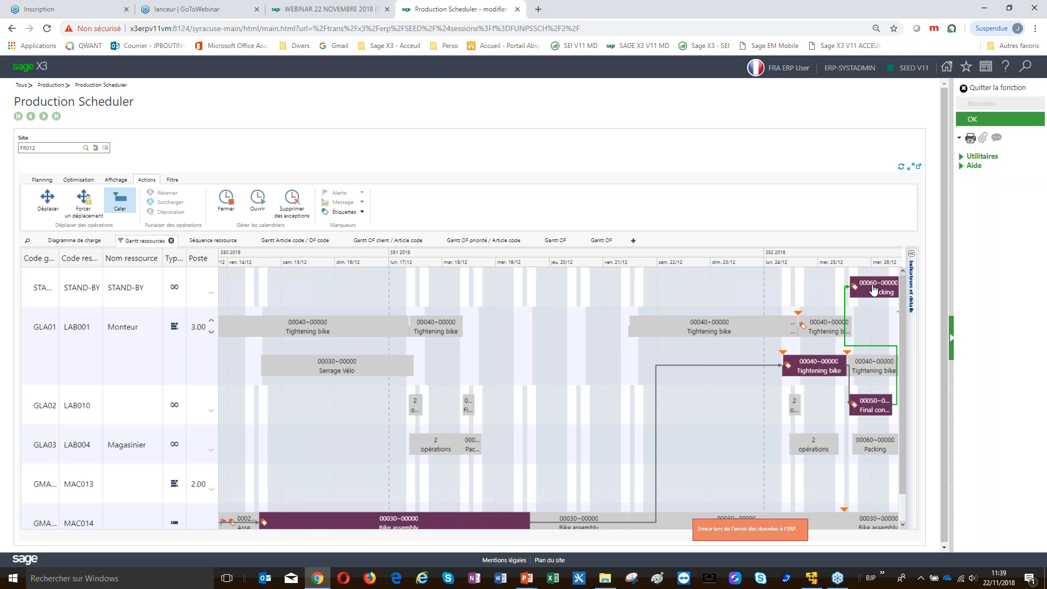
mouse_move(873, 290)
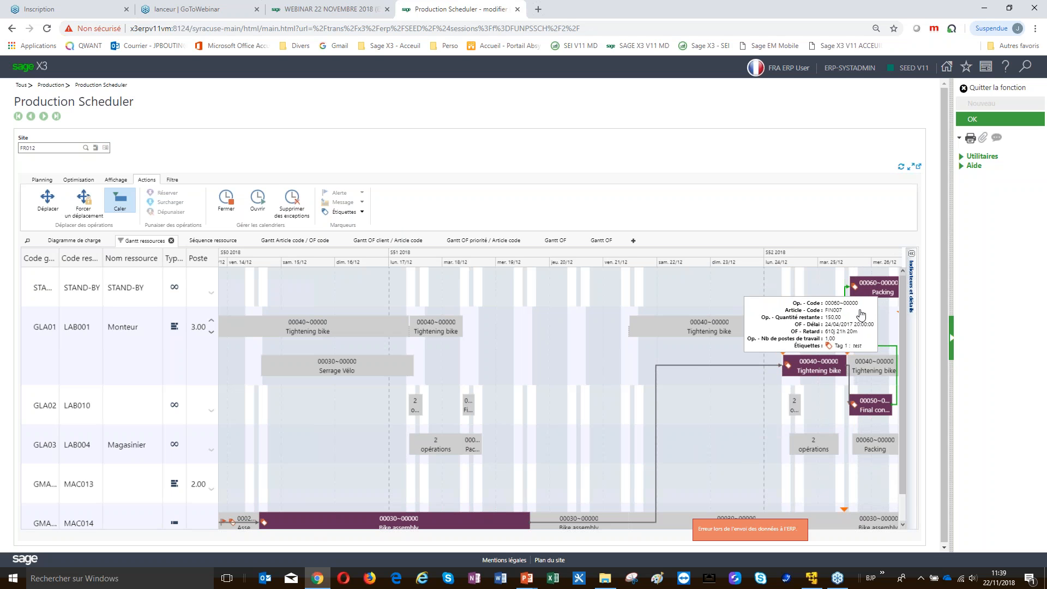
left_click(819, 368)
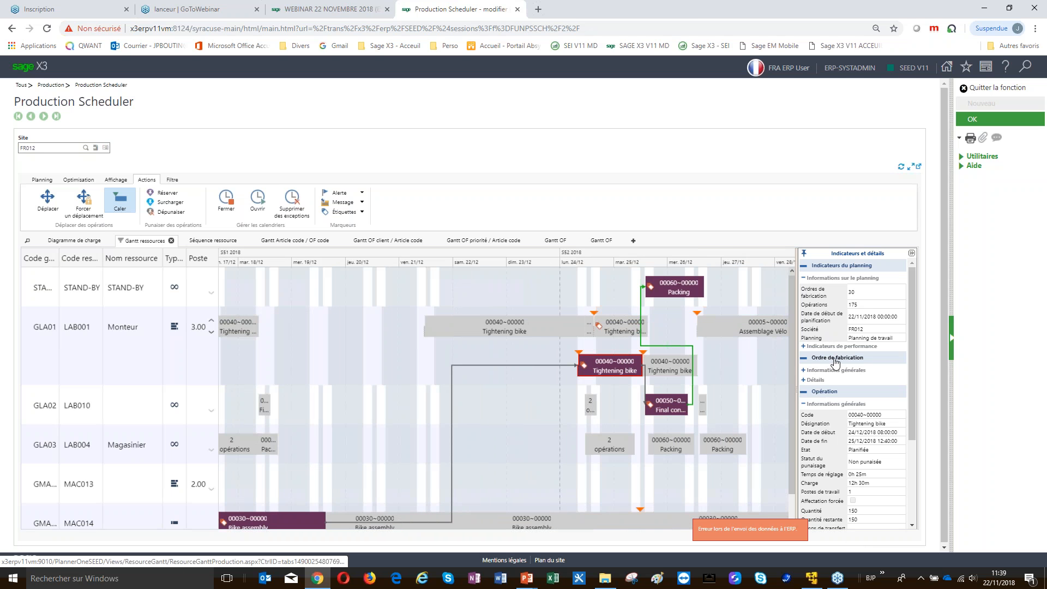
Browse the work order's general and extra details, collapse the panel, and quit the scheduler
left_click(806, 371)
left_click(806, 371)
left_click(809, 380)
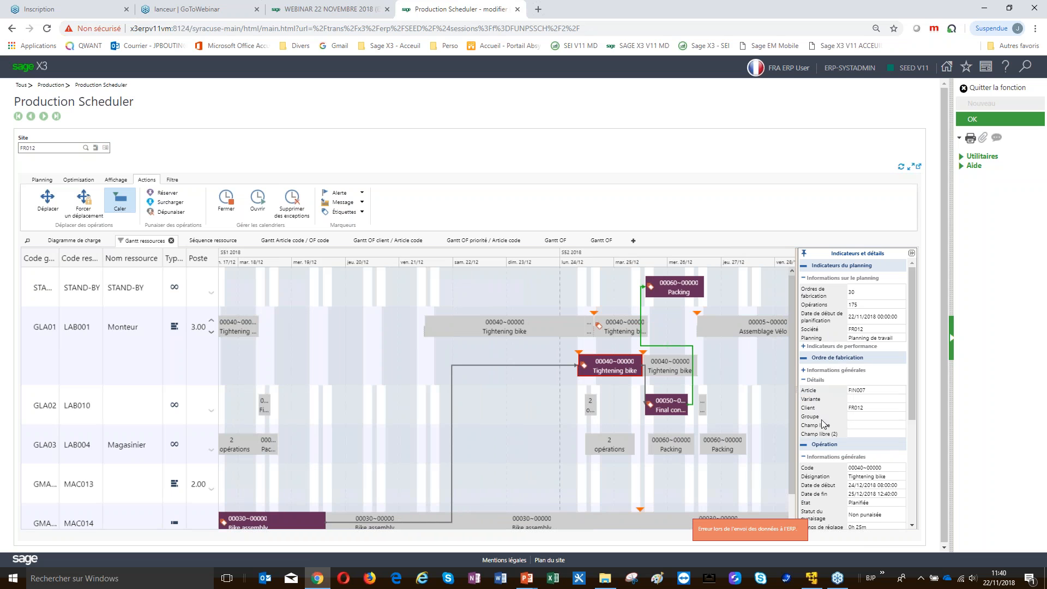
left_click(806, 380)
scroll(842, 420, "down", 3)
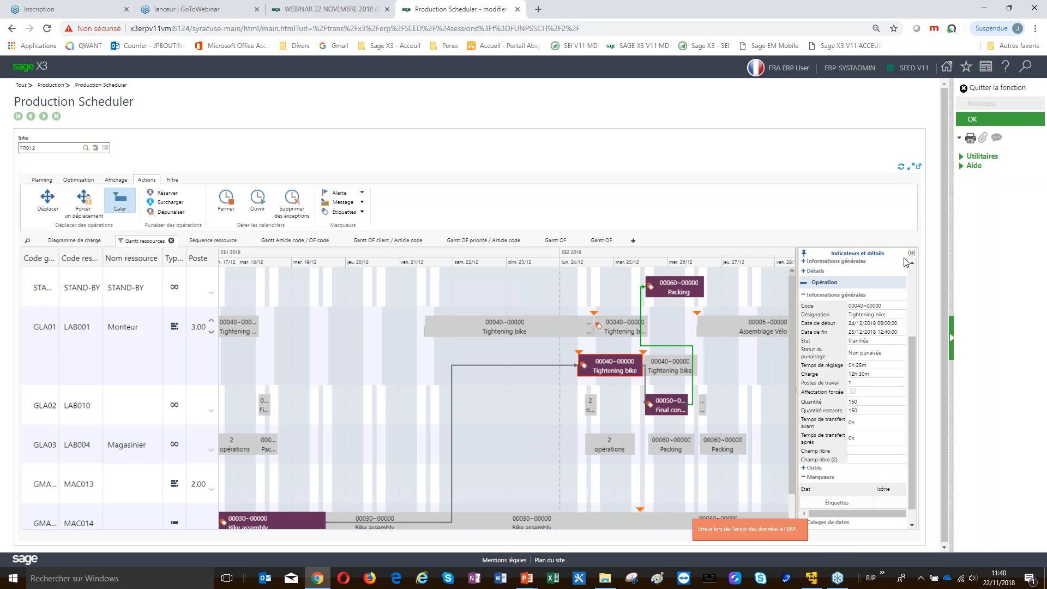
left_click(912, 253)
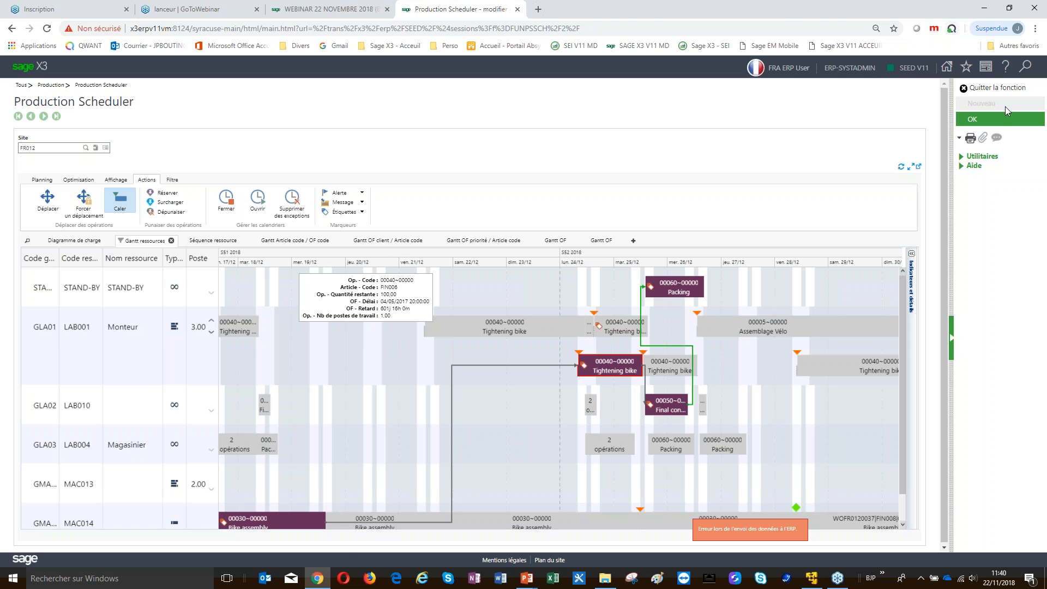
left_click(995, 88)
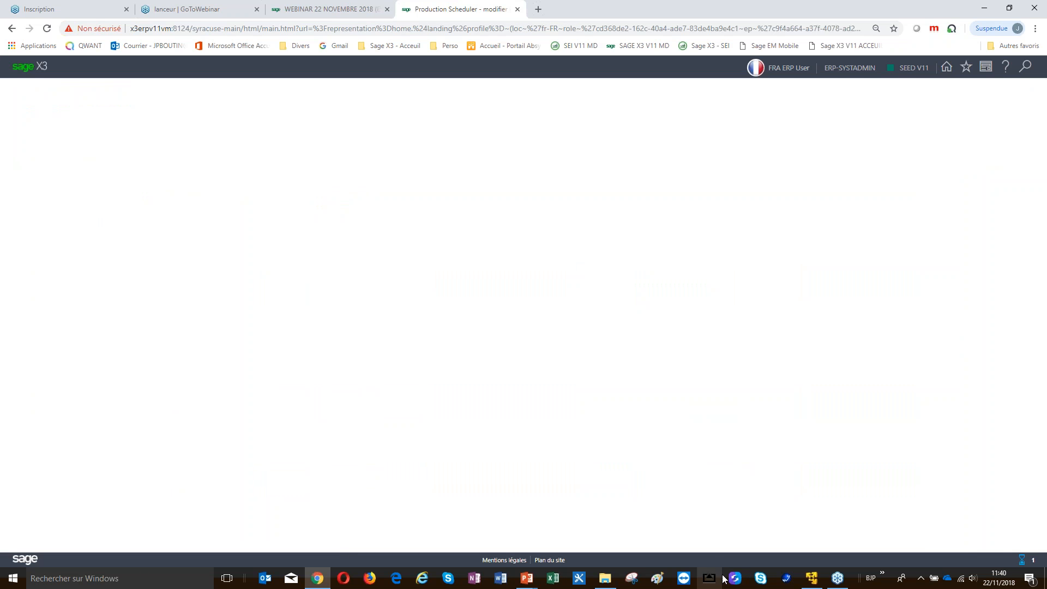
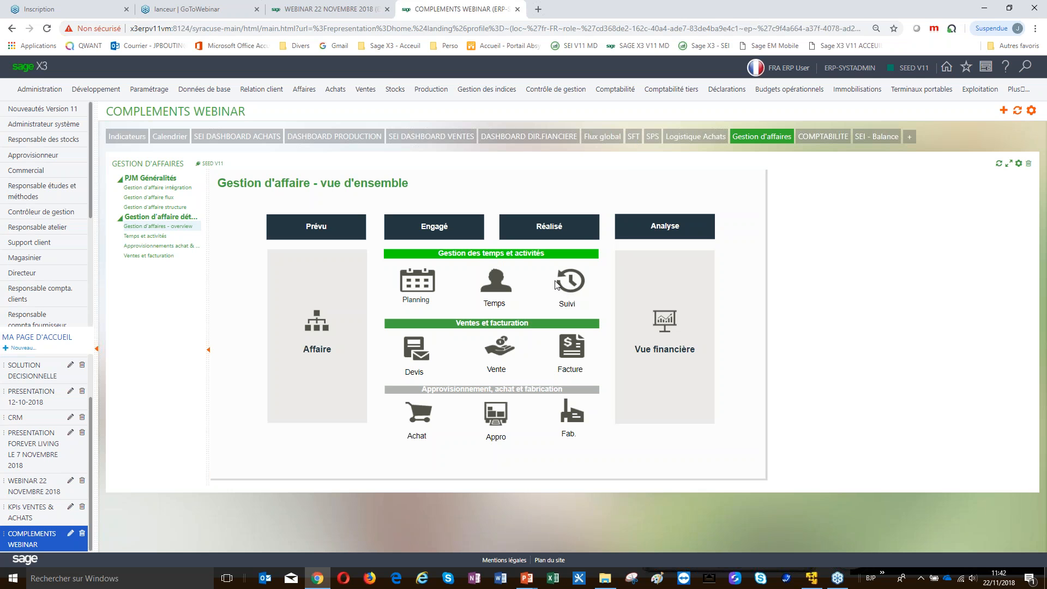
left_click(668, 341)
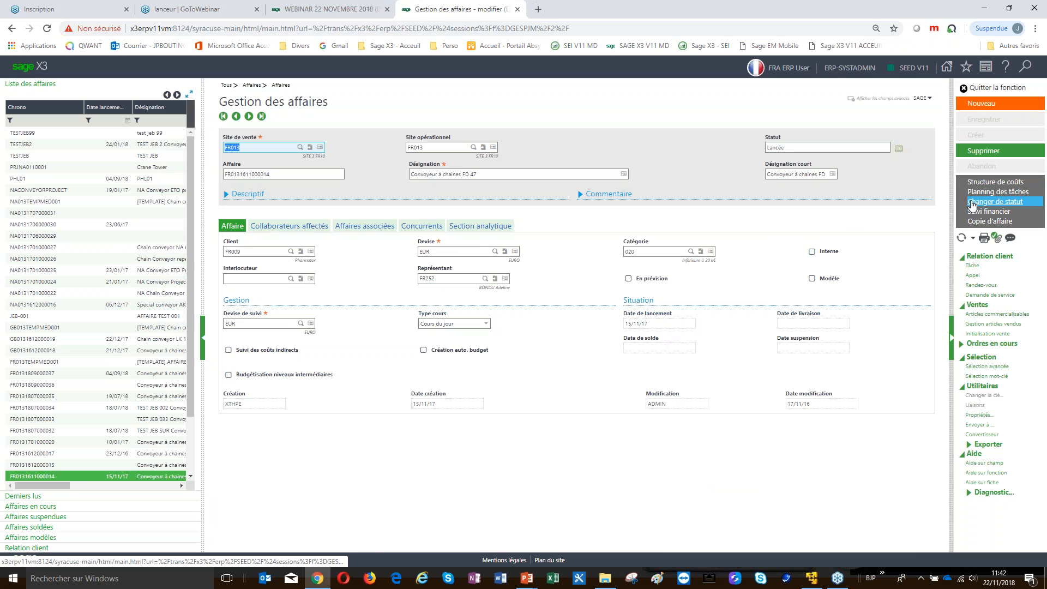
left_click(983, 183)
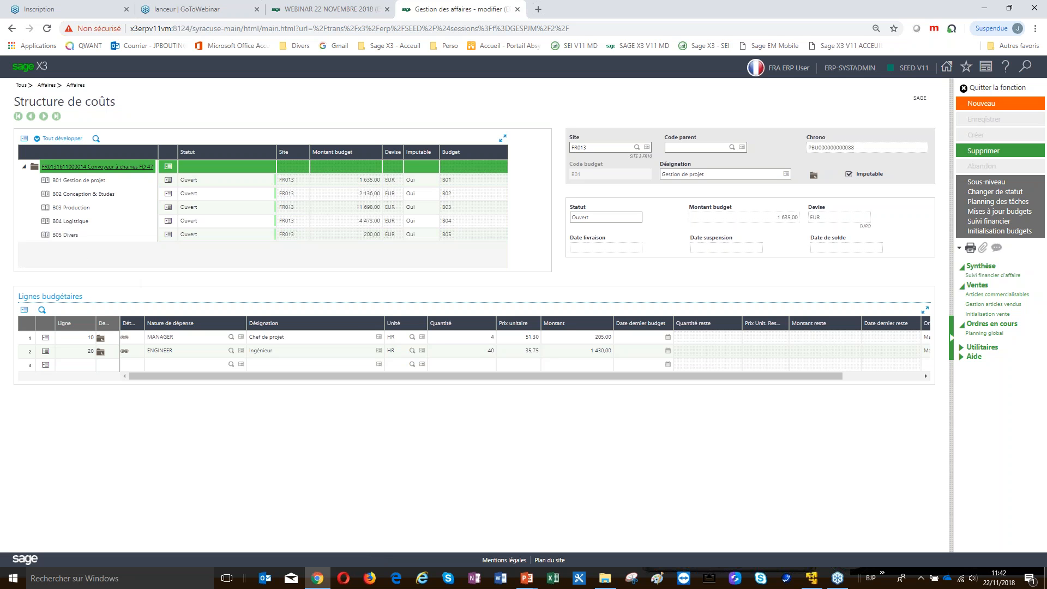
left_click(70, 207)
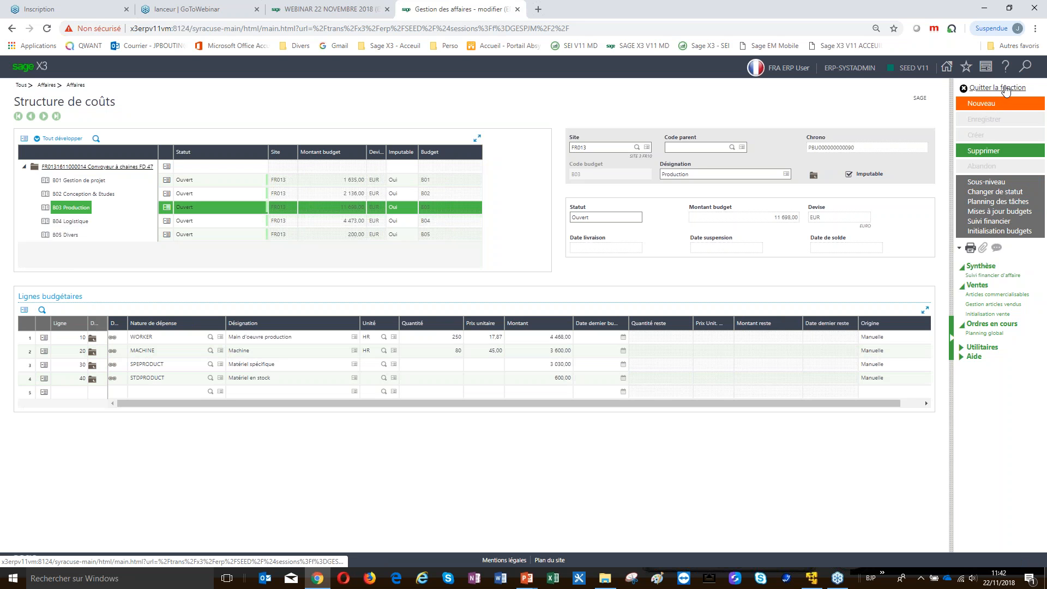
left_click(1034, 293)
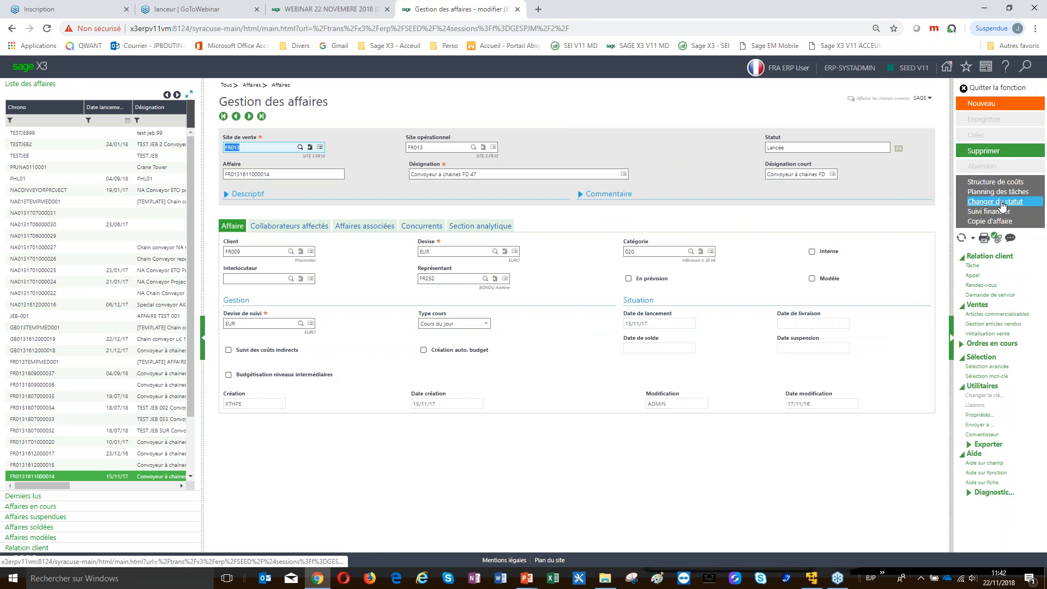
left_click(1001, 193)
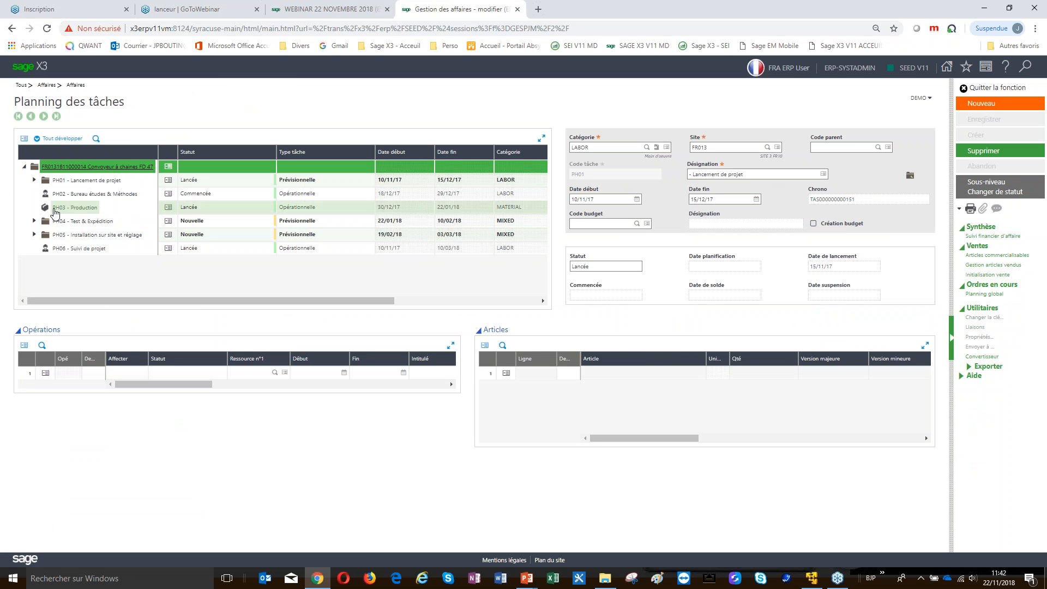
left_click(49, 210)
left_click(54, 221)
left_click(35, 221)
left_click(34, 262)
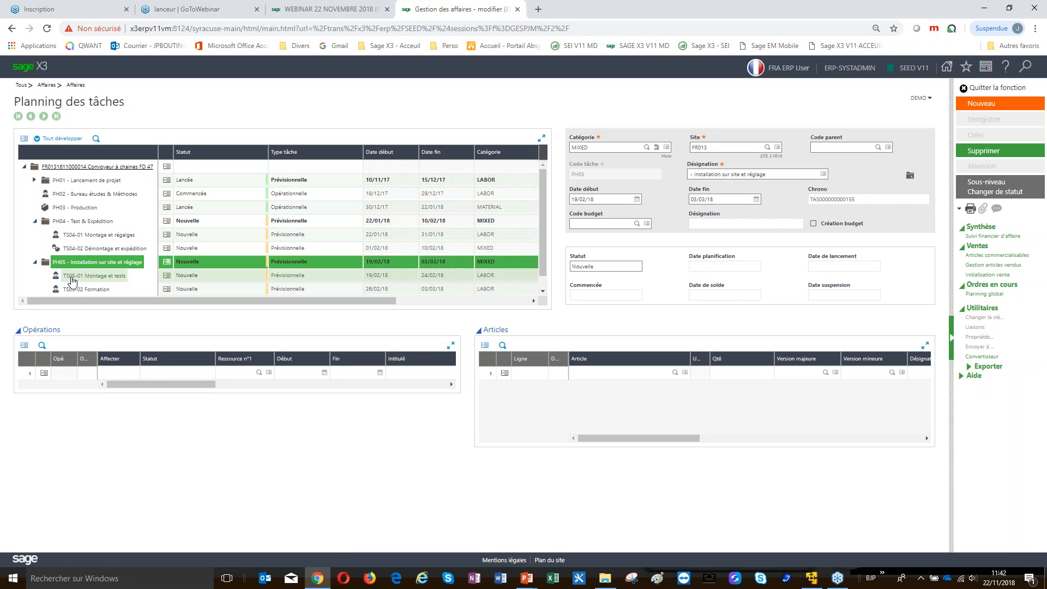
left_click(73, 277)
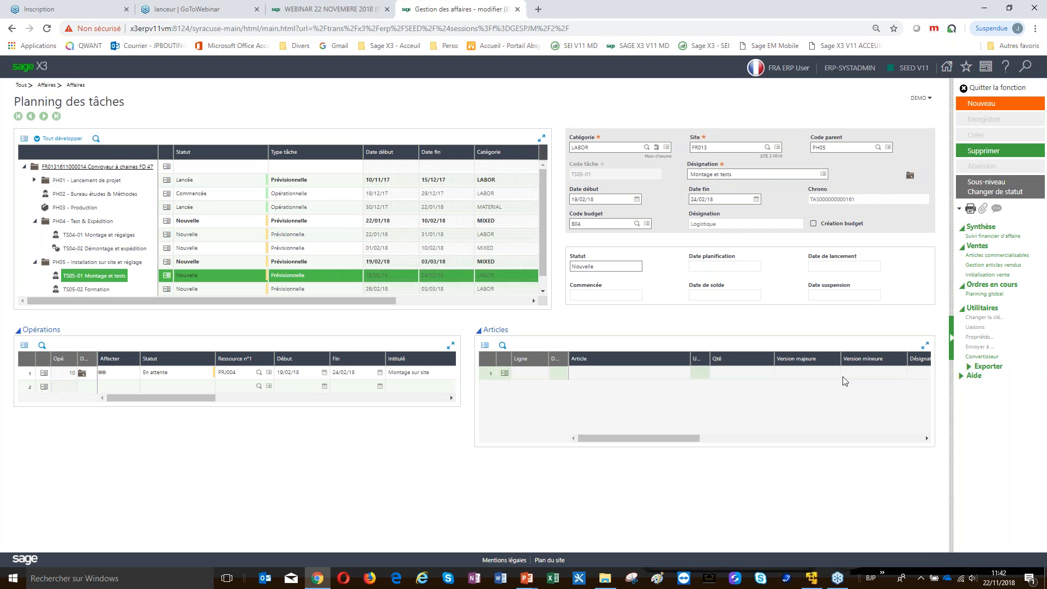
left_click(997, 88)
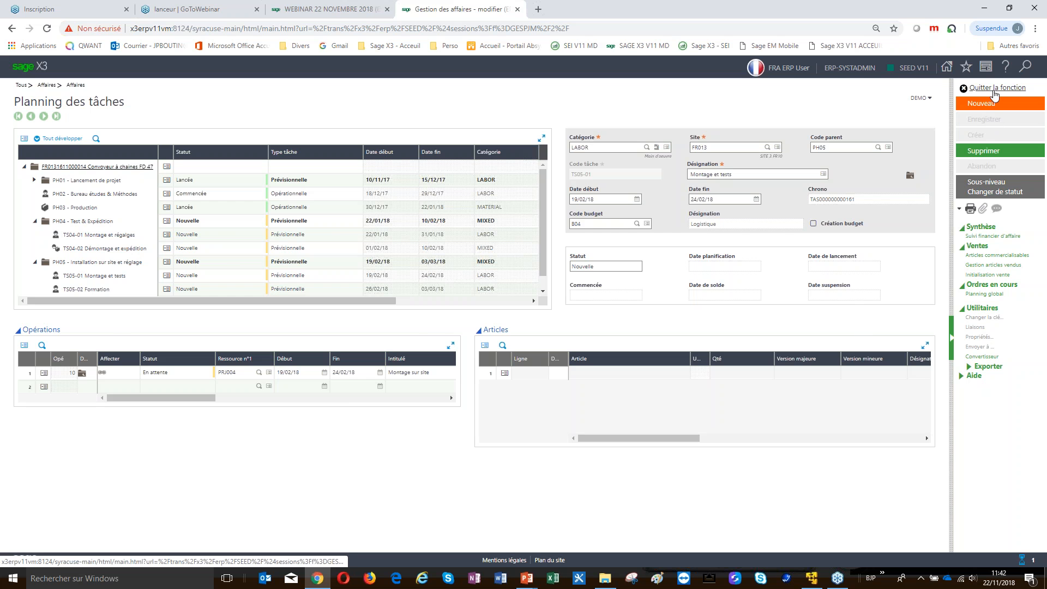
left_click(995, 92)
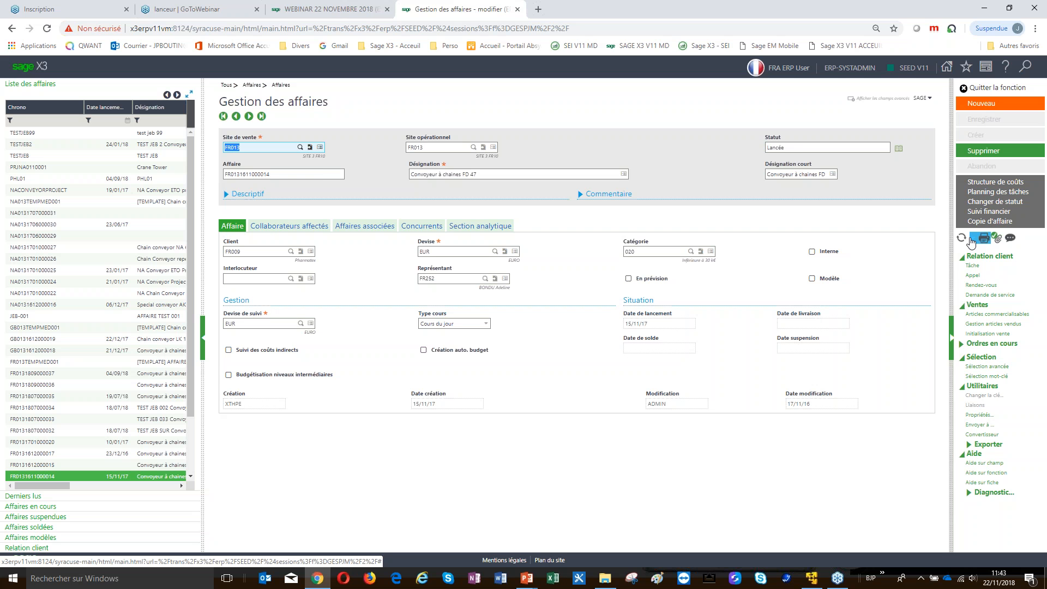
left_click(999, 214)
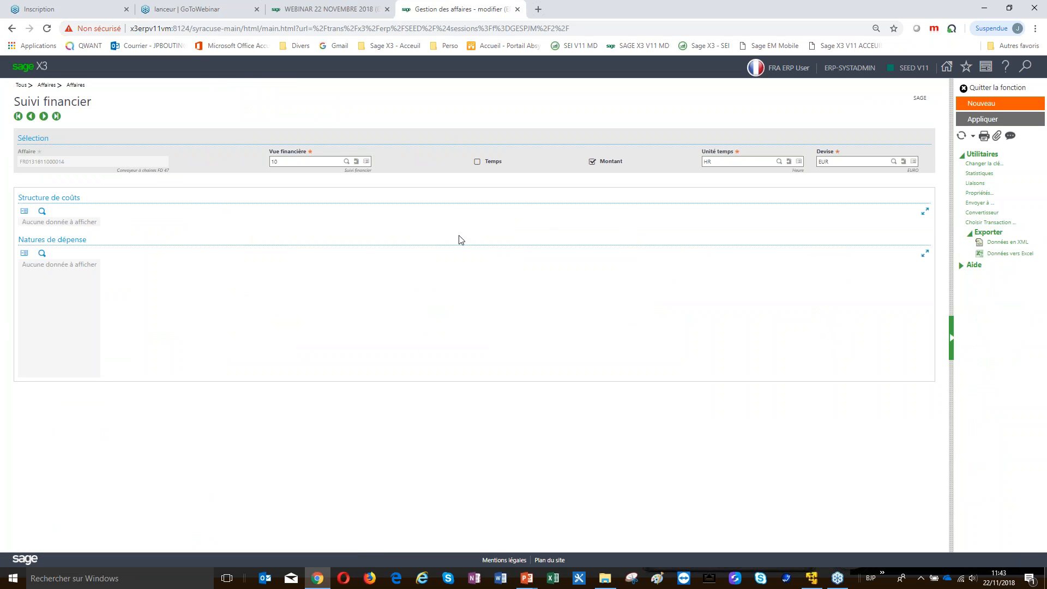
Switch the financial view to 10 Suivi financier and limit the expense breakdown to B03 Production
left_click(346, 162)
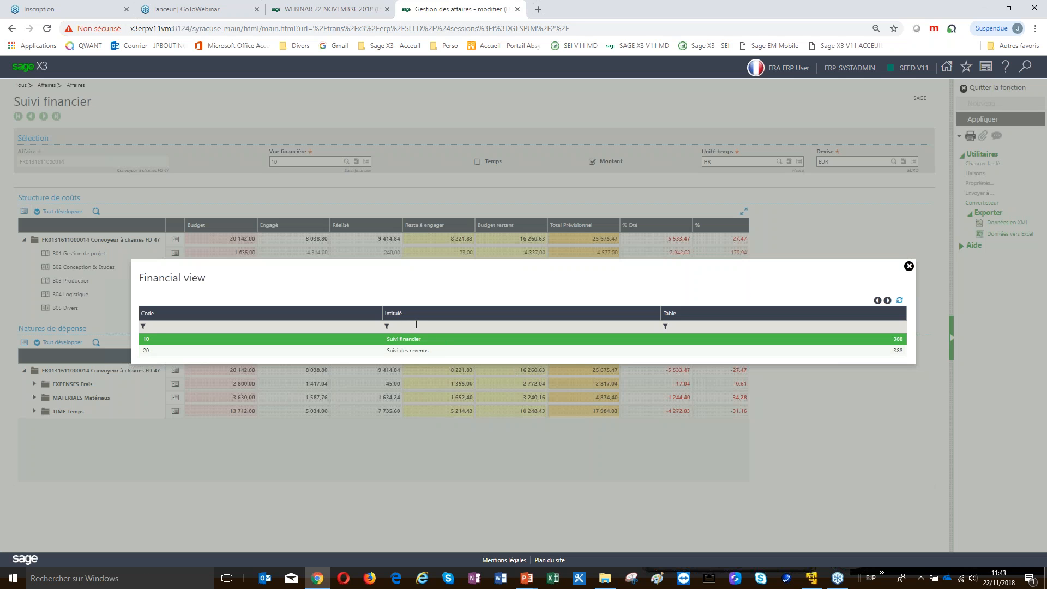
left_click(409, 341)
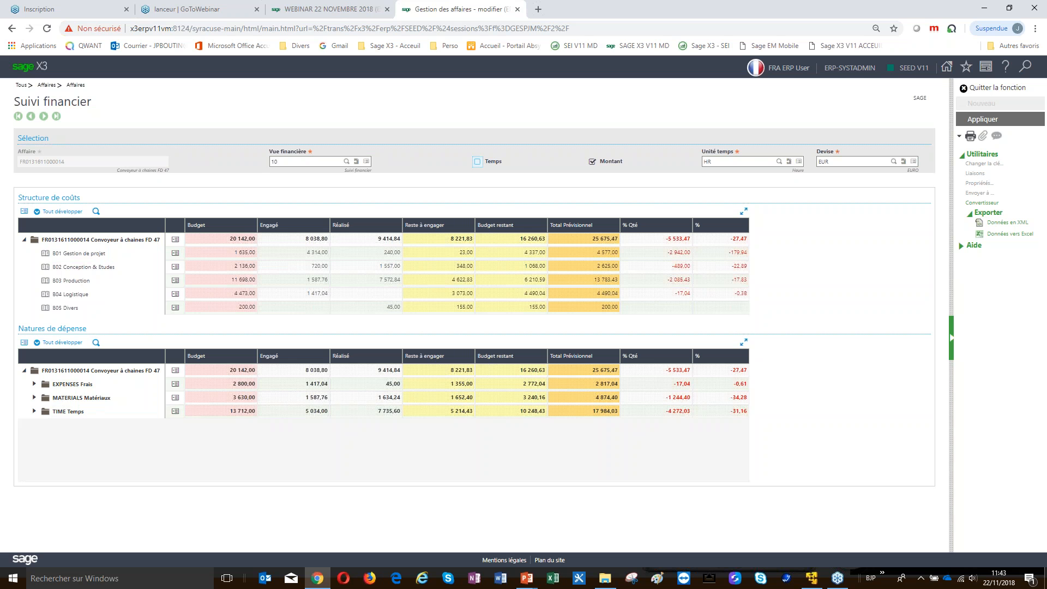
left_click(63, 282)
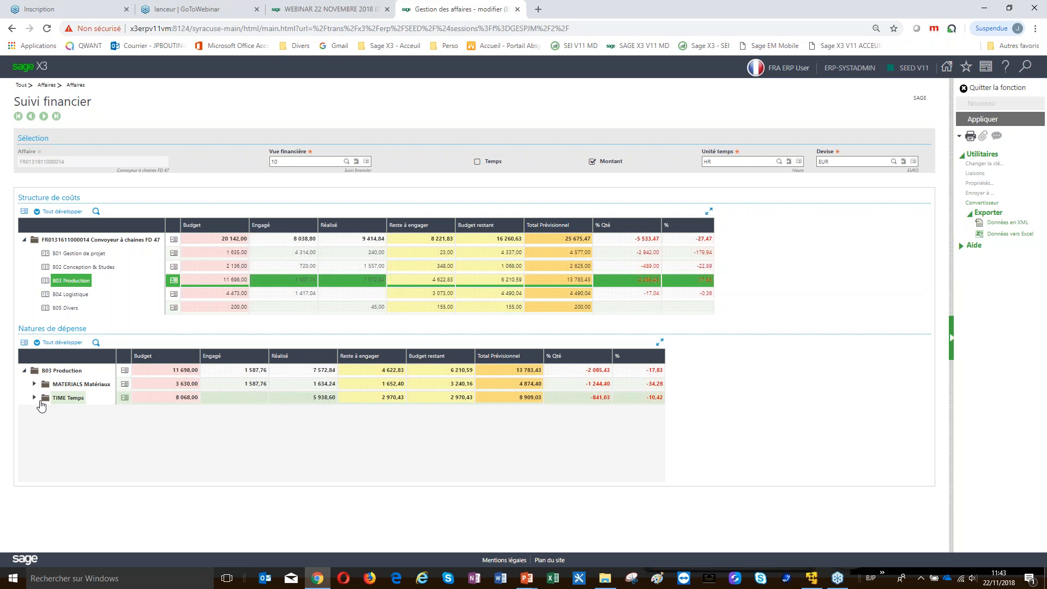
Expand B03 Production's TIME costs into MACHINE, TECHNICIAN and WORKER lines and show MACHINE's actions
left_click(34, 398)
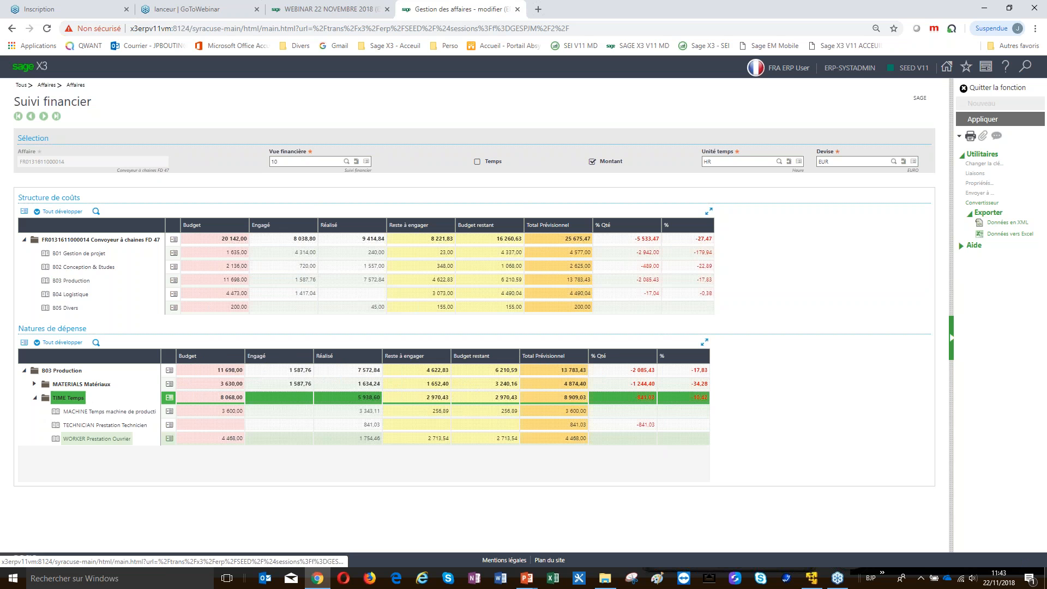
left_click(84, 416)
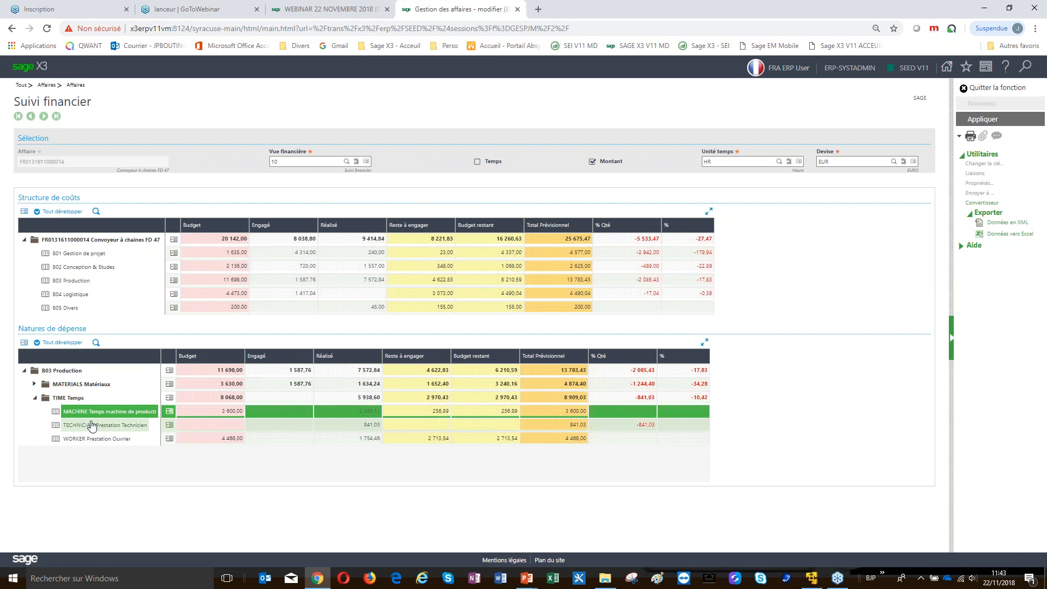
left_click(96, 426)
left_click(79, 439)
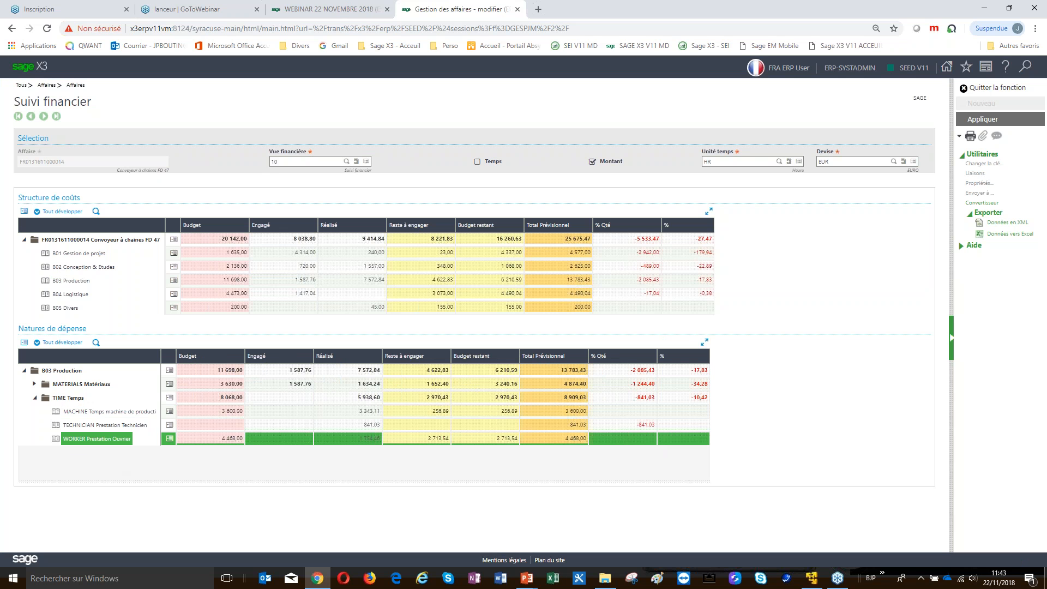
left_click(79, 412)
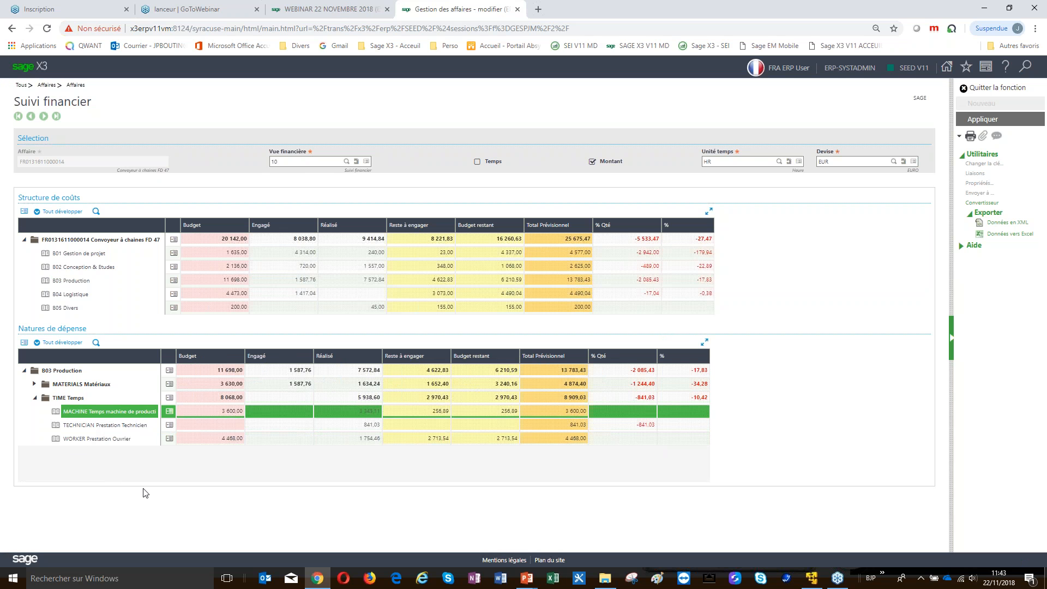
left_click(170, 412)
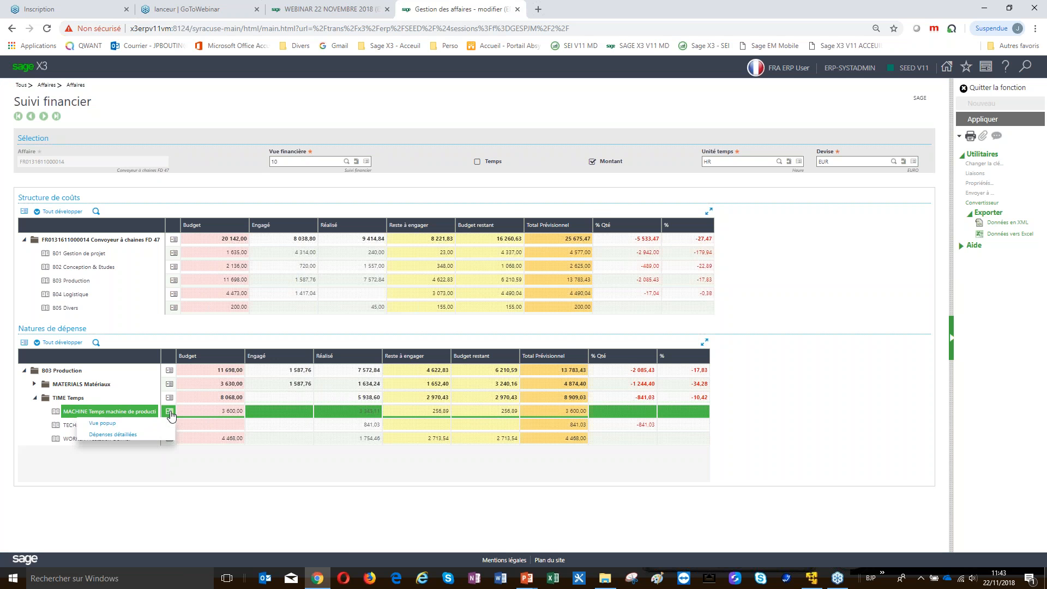
left_click(113, 434)
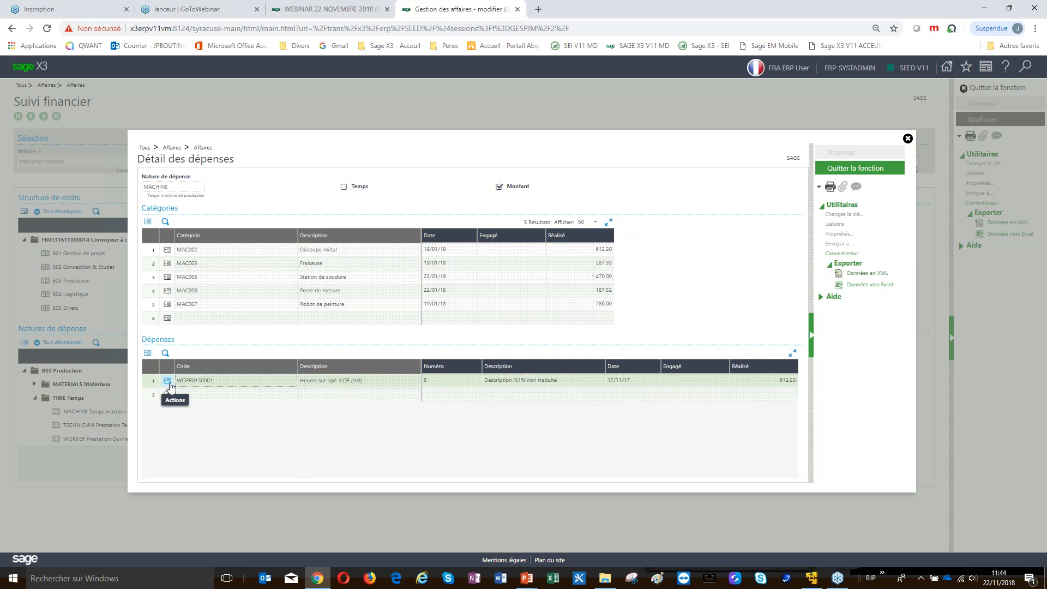
left_click(170, 384)
left_click(192, 404)
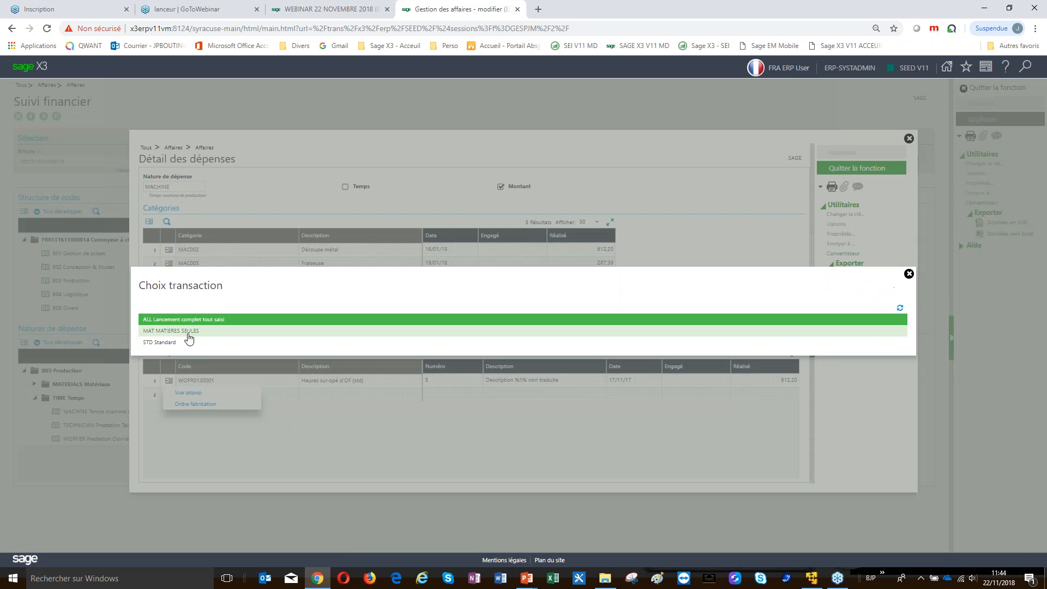
left_click(194, 325)
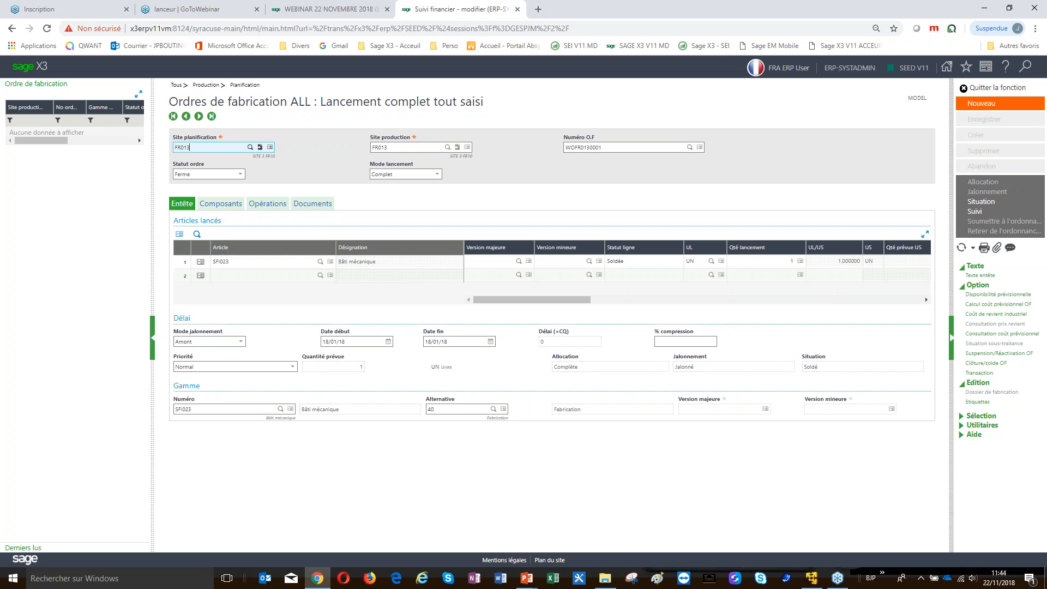
left_click(1013, 88)
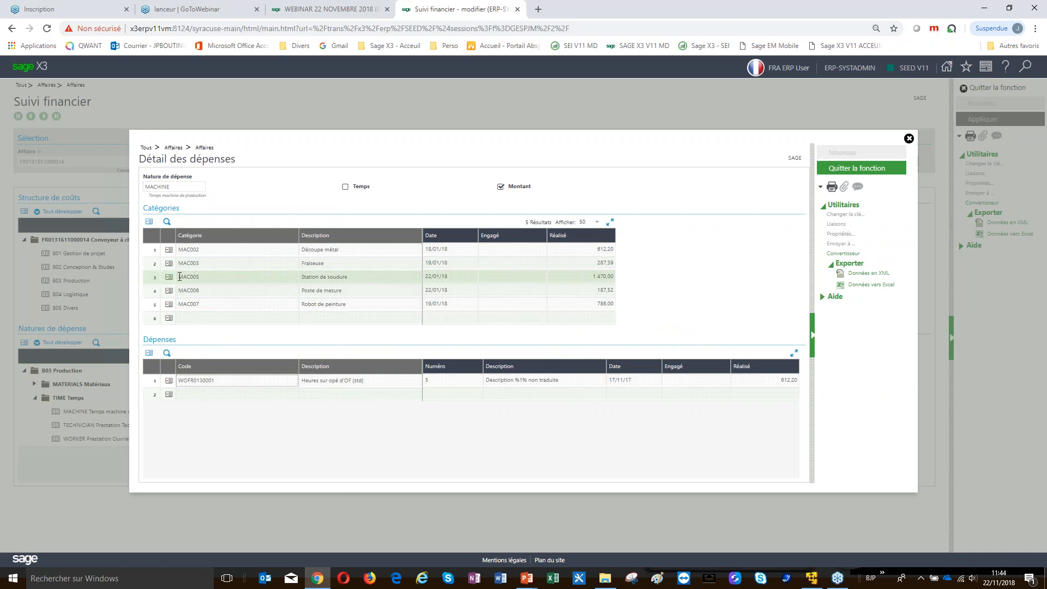
left_click(854, 172)
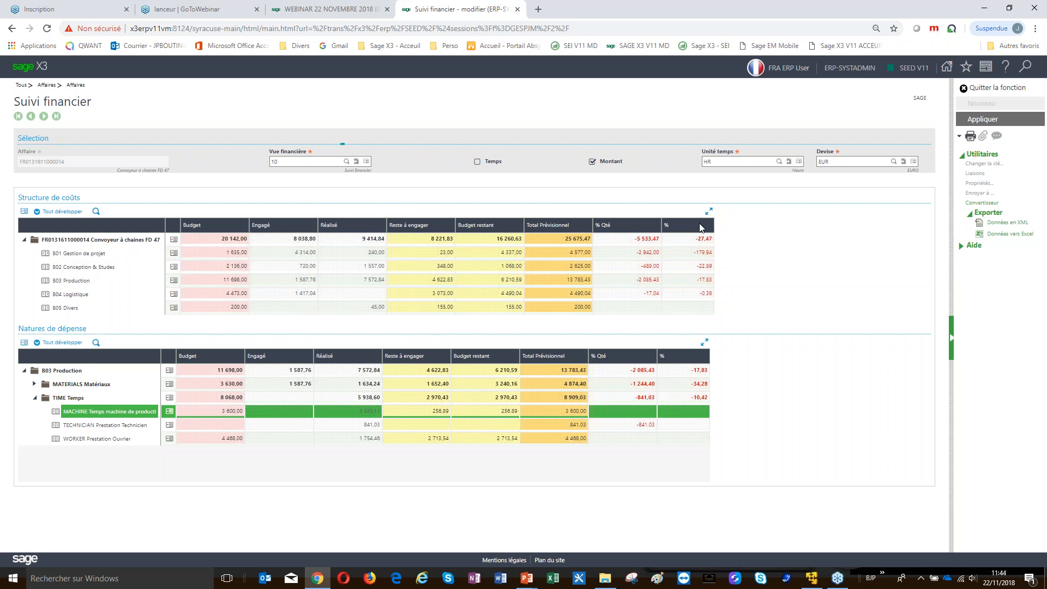
left_click(709, 211)
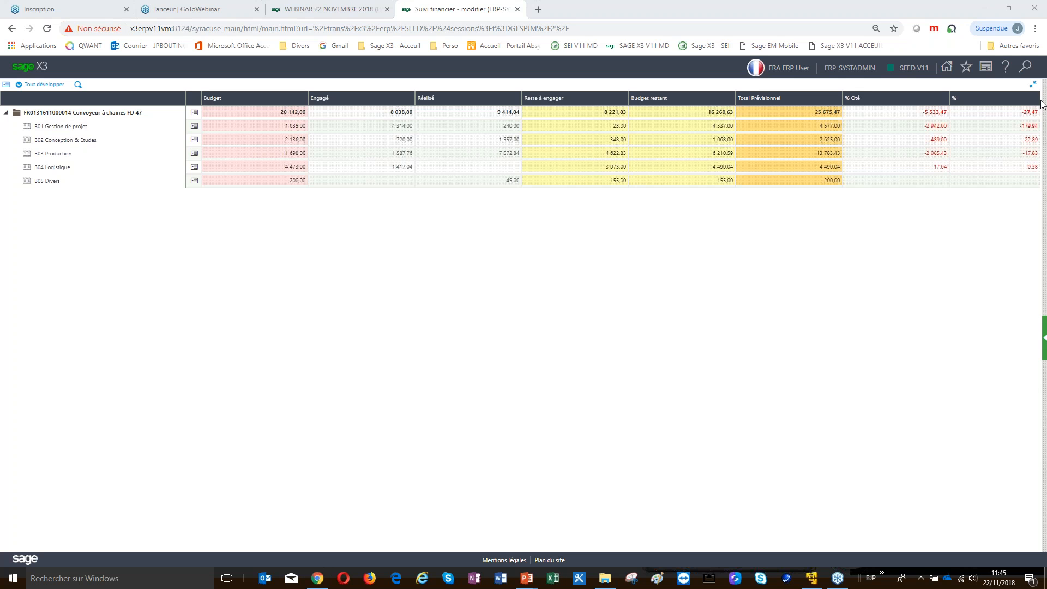
Restore the cost structure grid, then quit financial tracking and the project record
left_click(1032, 84)
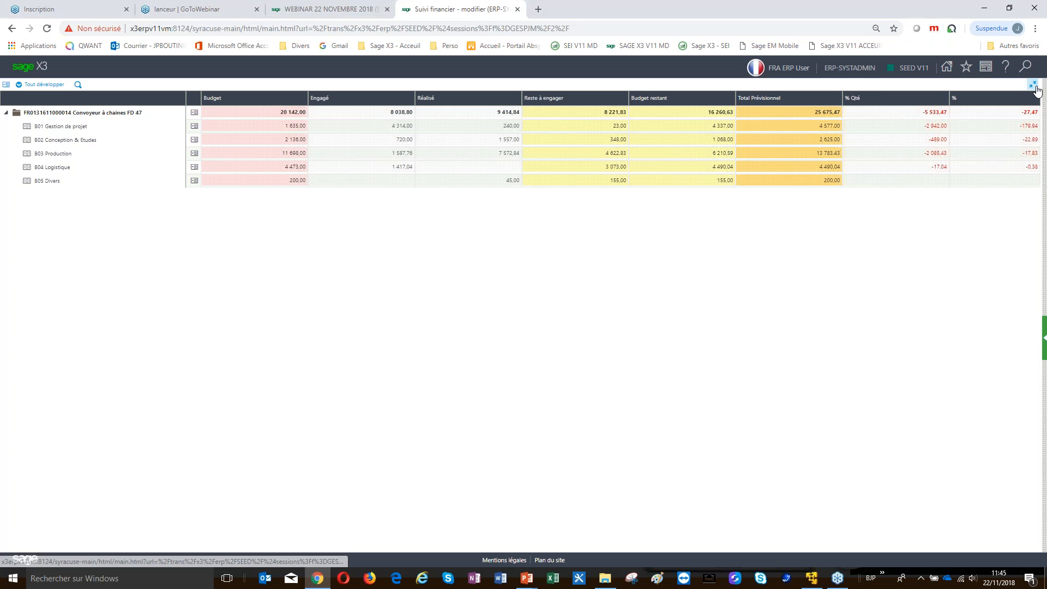
left_click(992, 89)
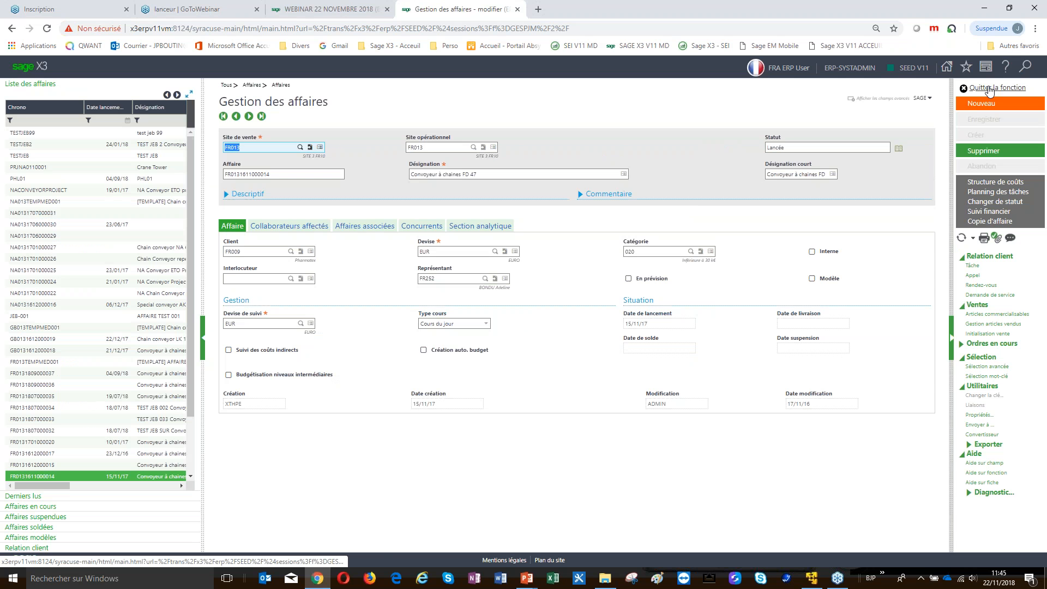
left_click(989, 88)
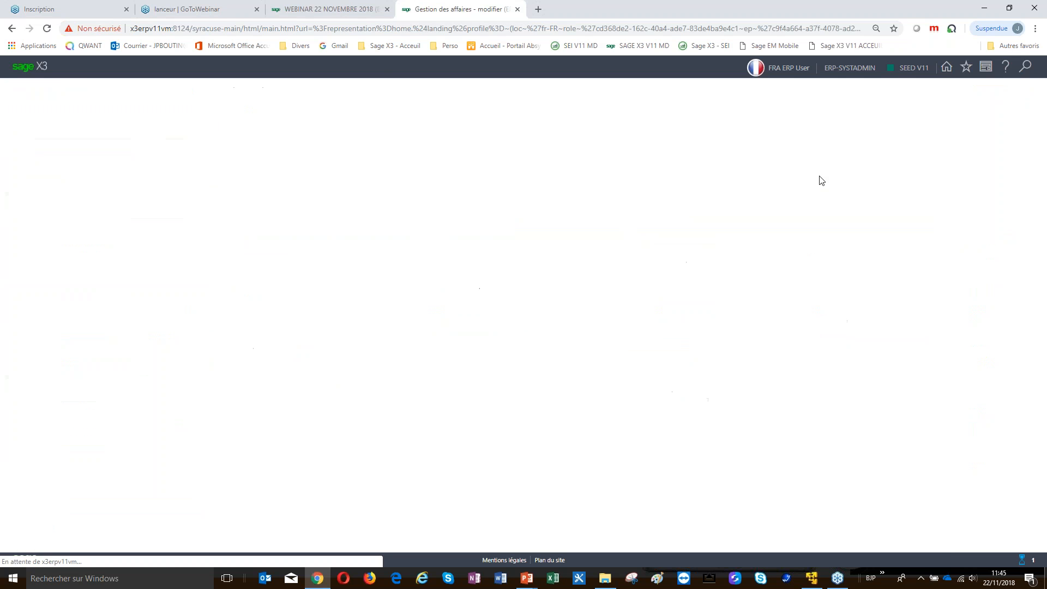
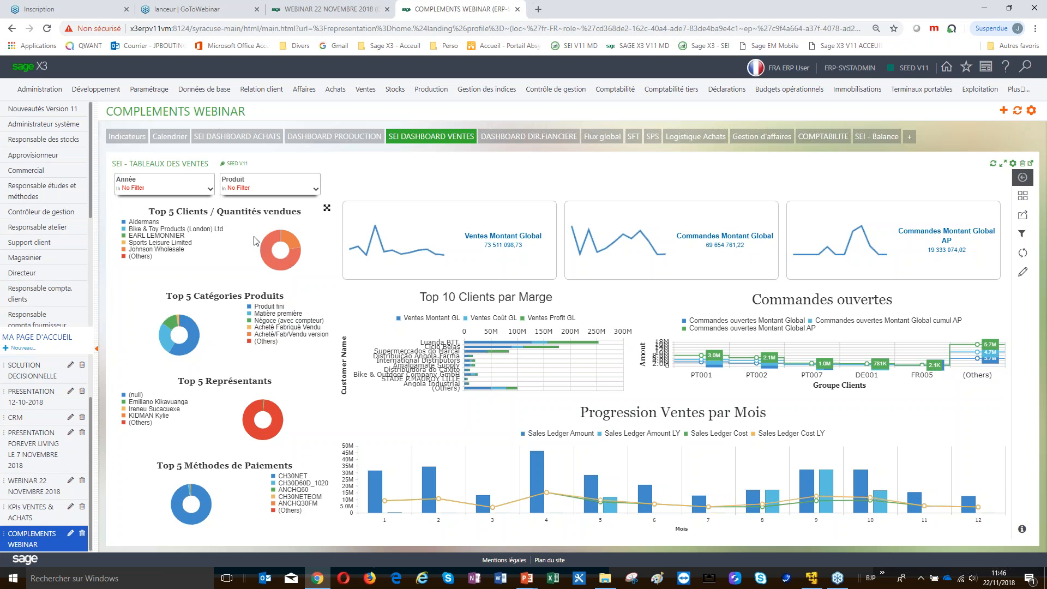
Filter the sales dashboard to the year 2018, then switch to the production dashboard
left_click(163, 186)
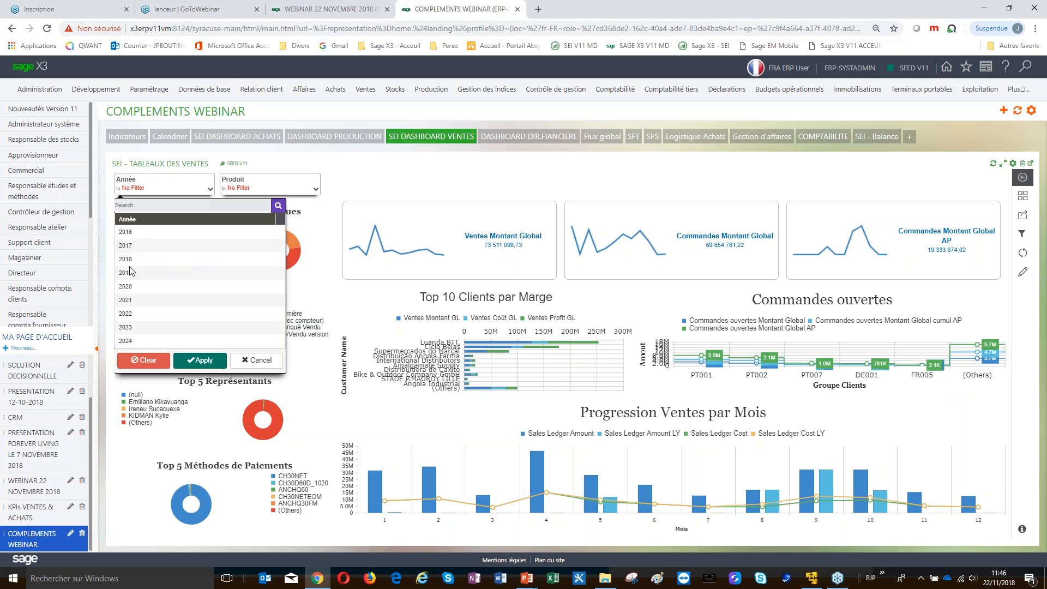
left_click(130, 259)
left_click(196, 361)
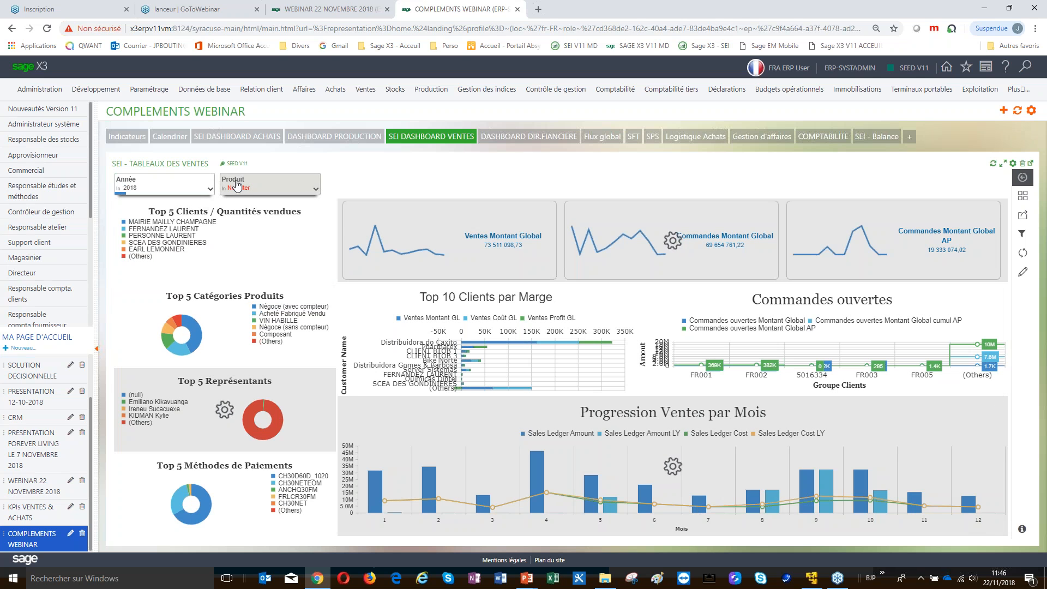
left_click(273, 185)
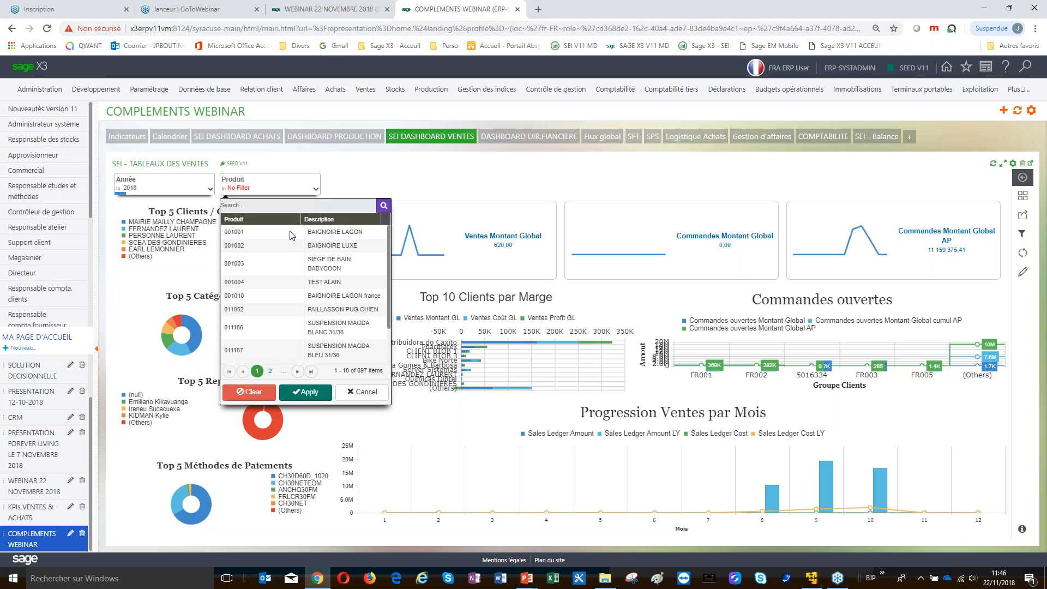
left_click(344, 138)
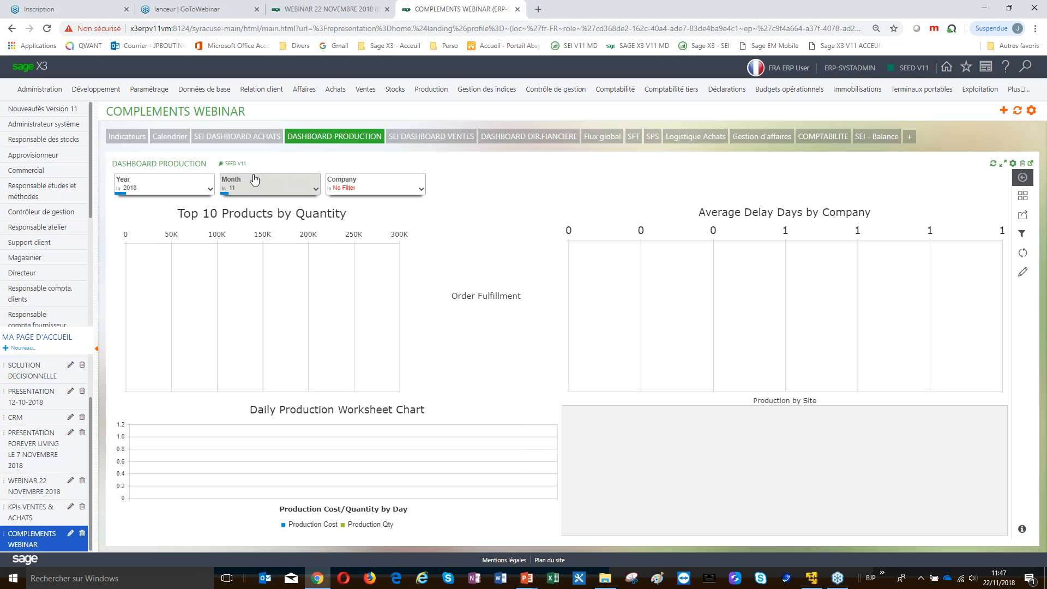
Clear the Month filter so the production dashboard shows all of 2018
left_click(294, 189)
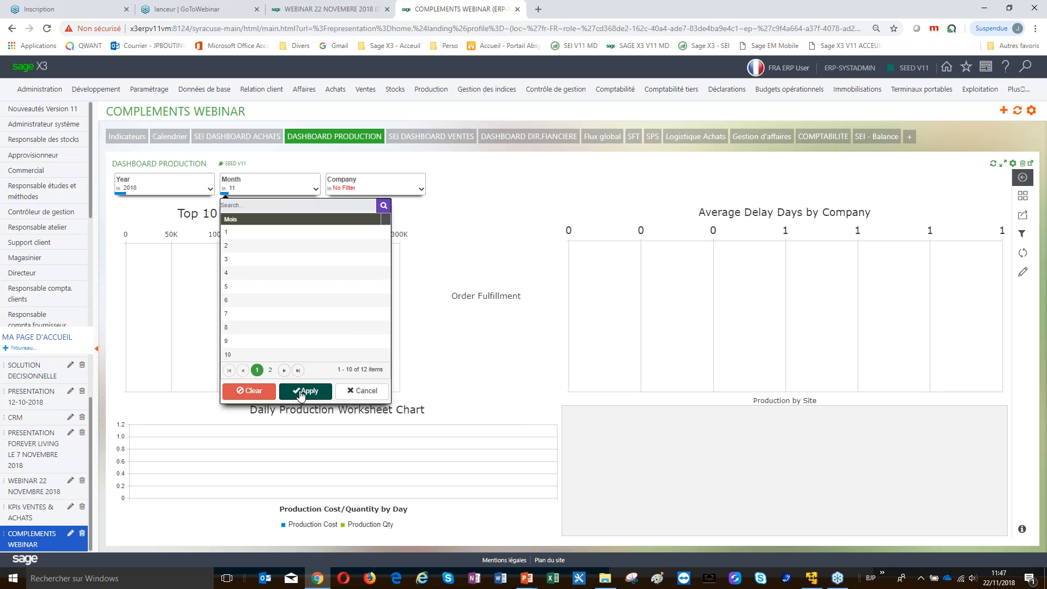
left_click(260, 392)
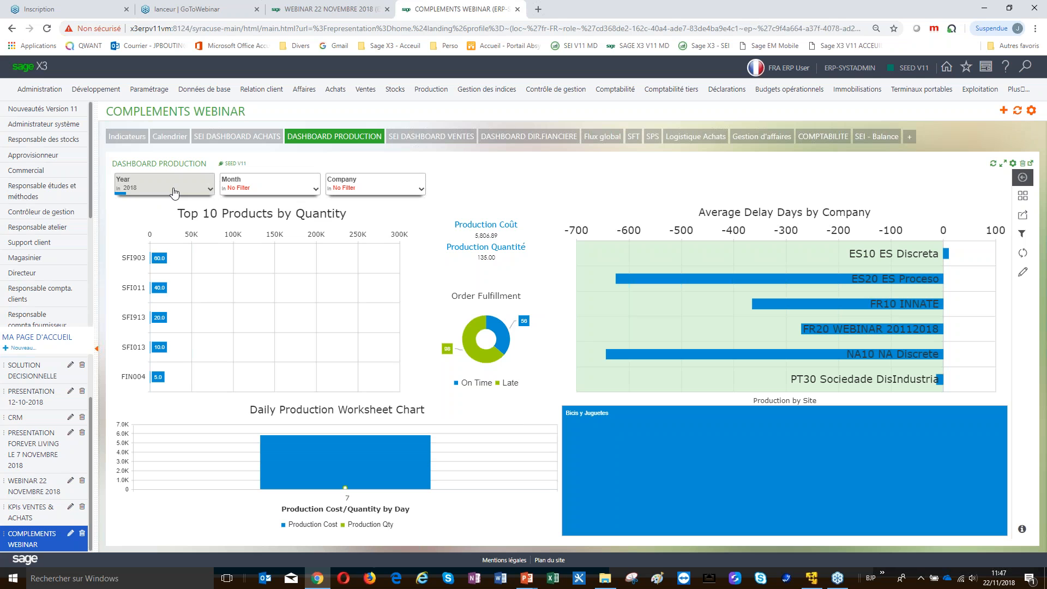
mouse_move(836, 366)
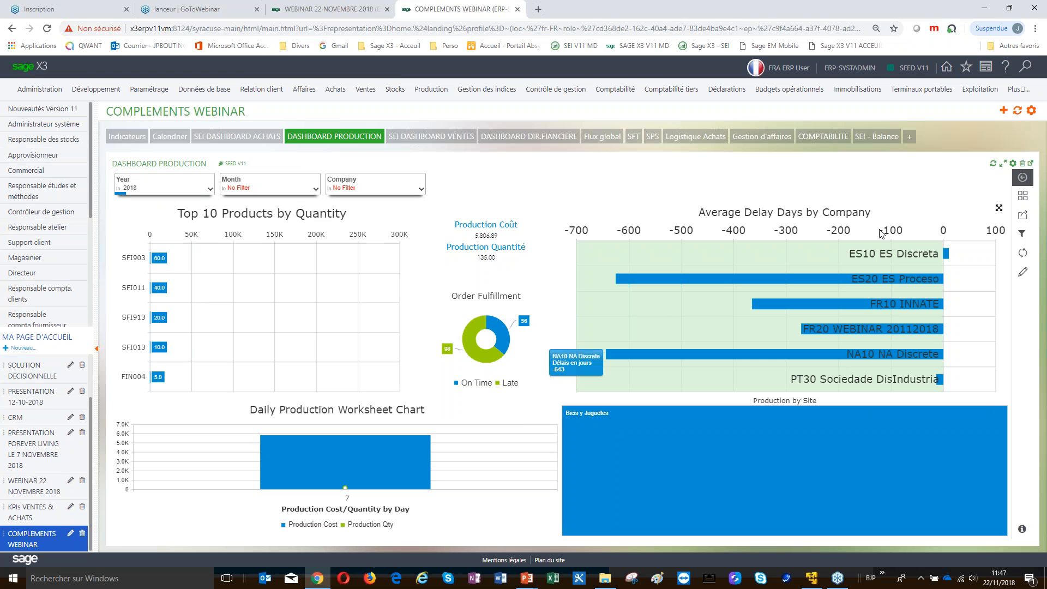
Restrict the production dashboard to companies FR10 and FR20 via the Company filter
left_click(416, 187)
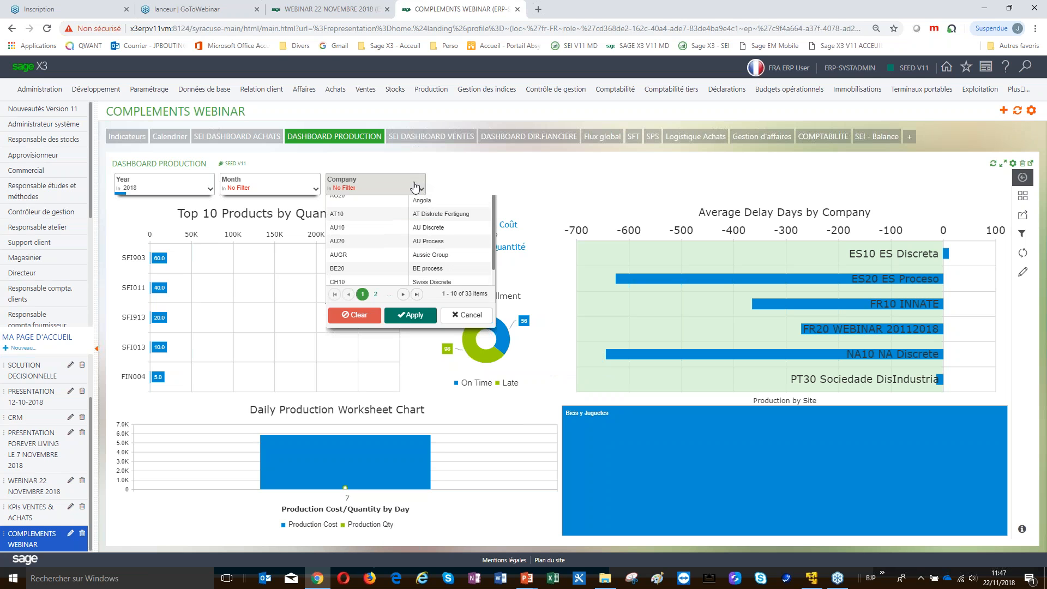
scroll(487, 308, "down", 1)
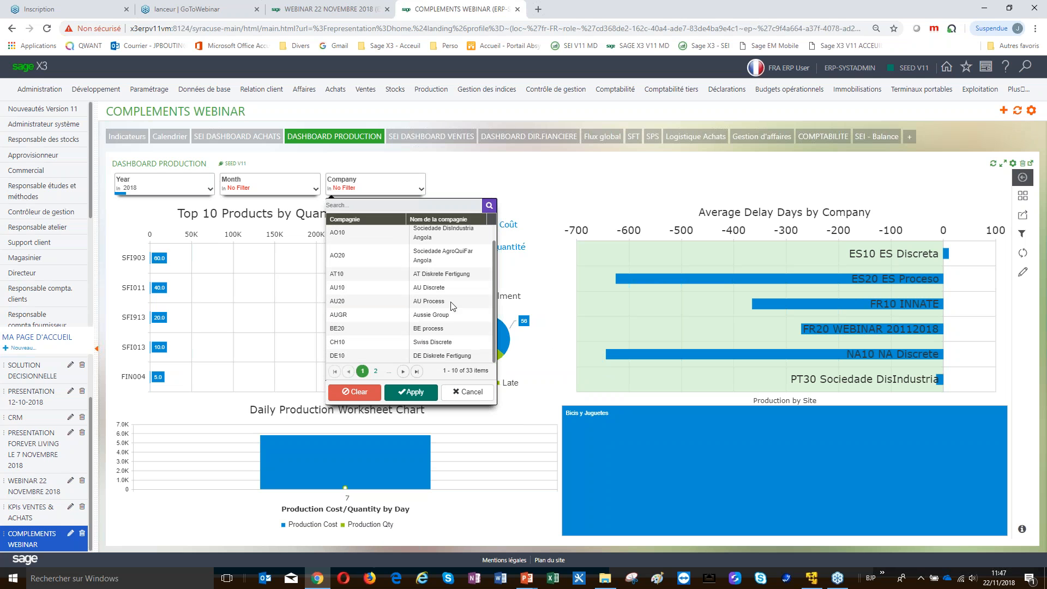
left_click(376, 370)
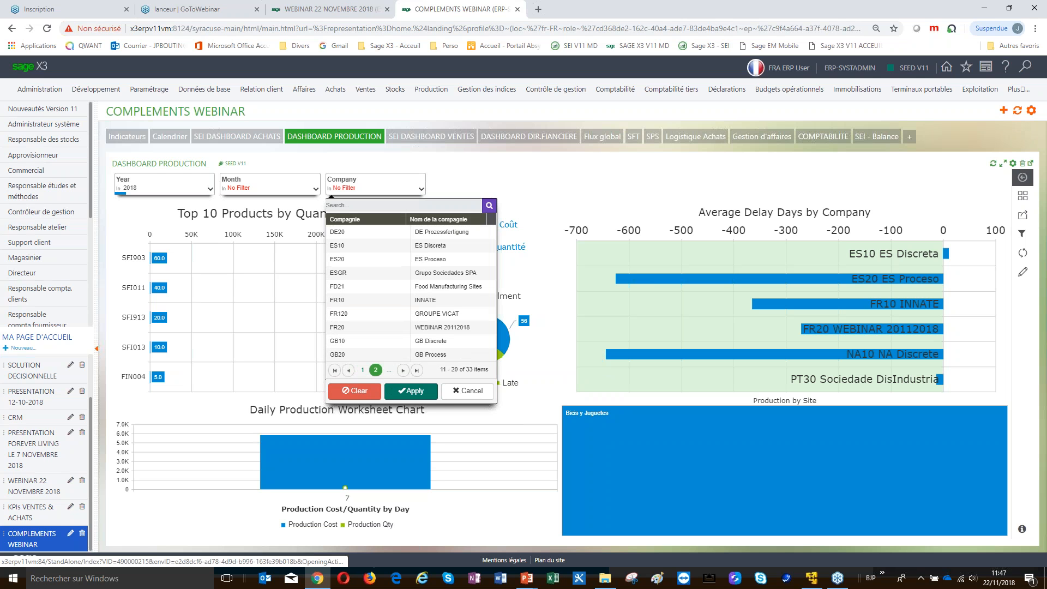
left_click(347, 302)
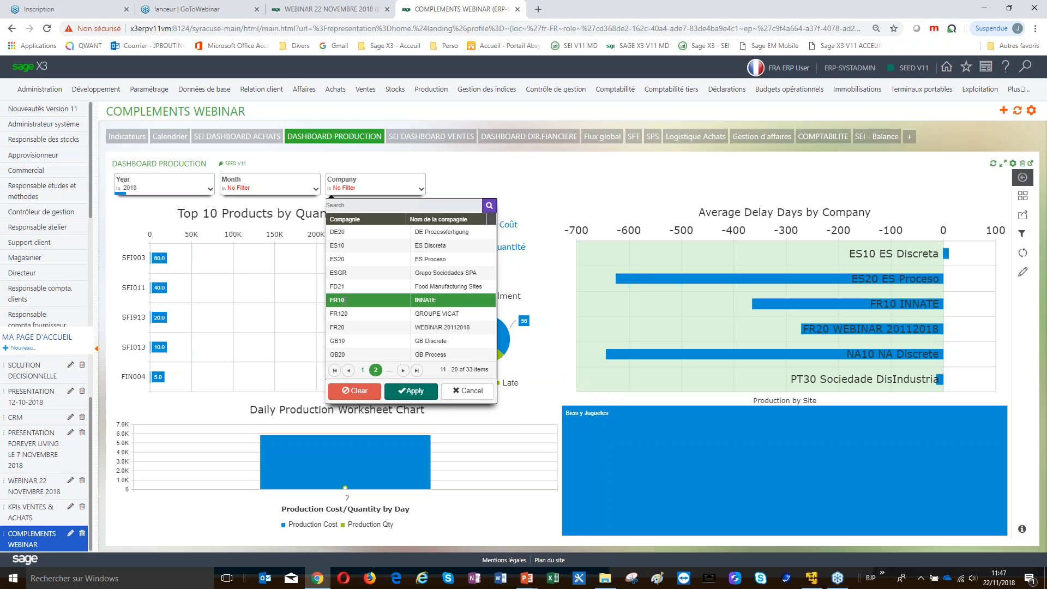
left_click(342, 328)
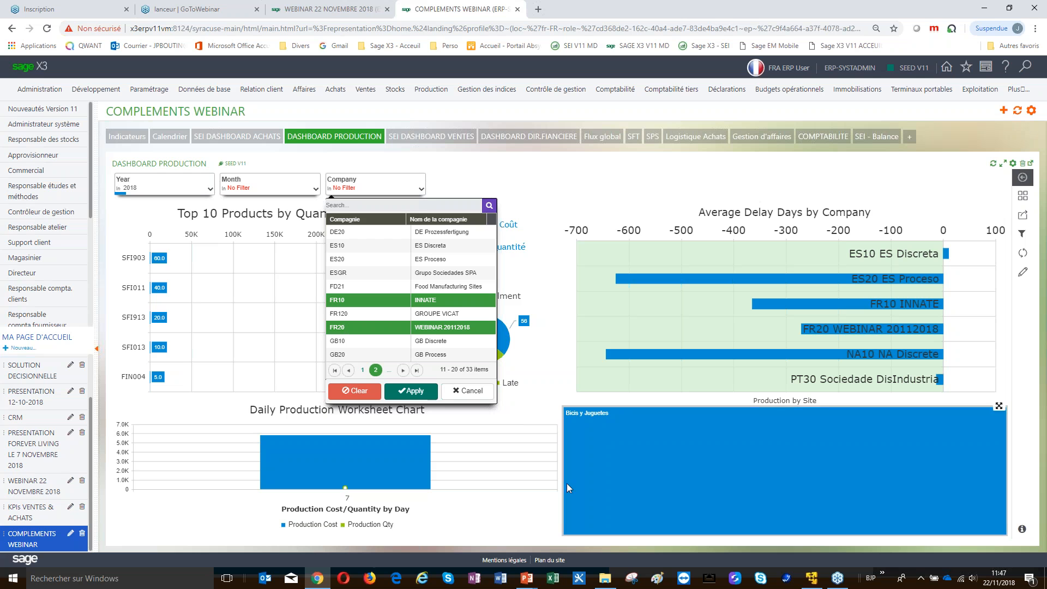
left_click(418, 392)
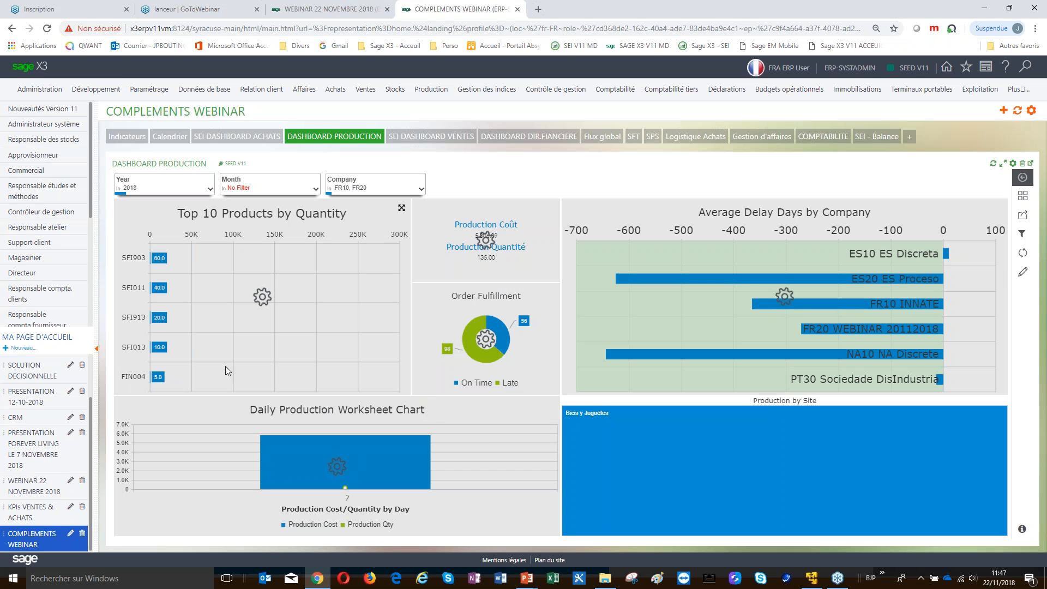
mouse_move(668, 355)
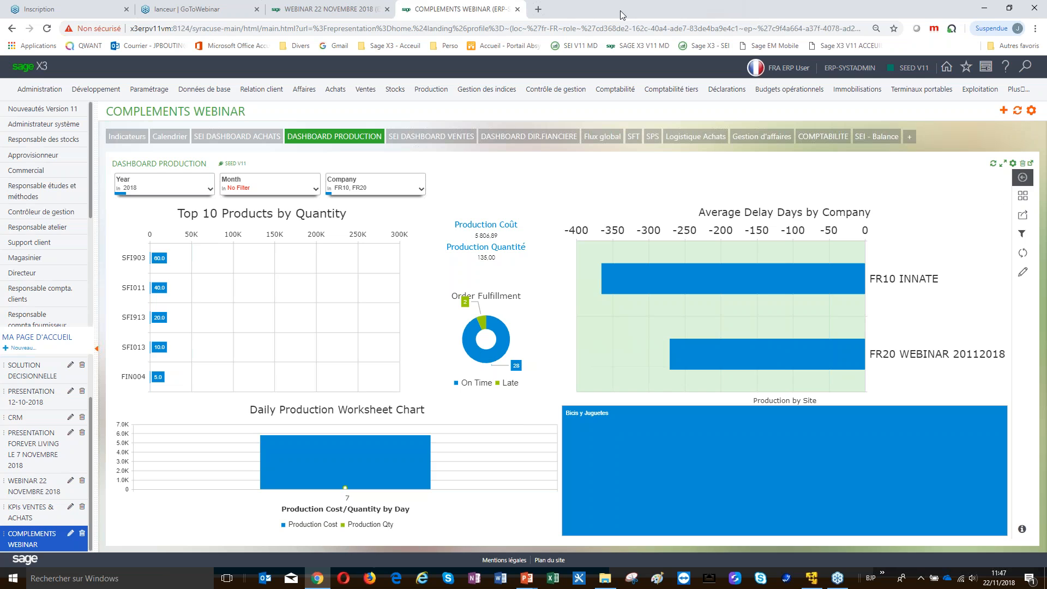
left_click(538, 10)
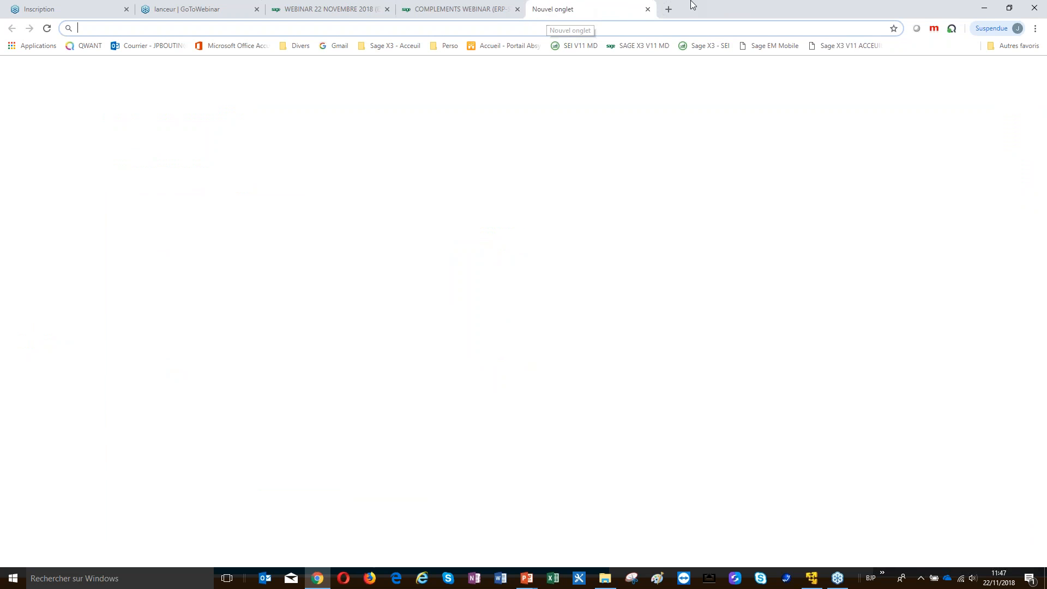
Log in to Sage Enterprise Intelligence with the user name and password
left_click(722, 47)
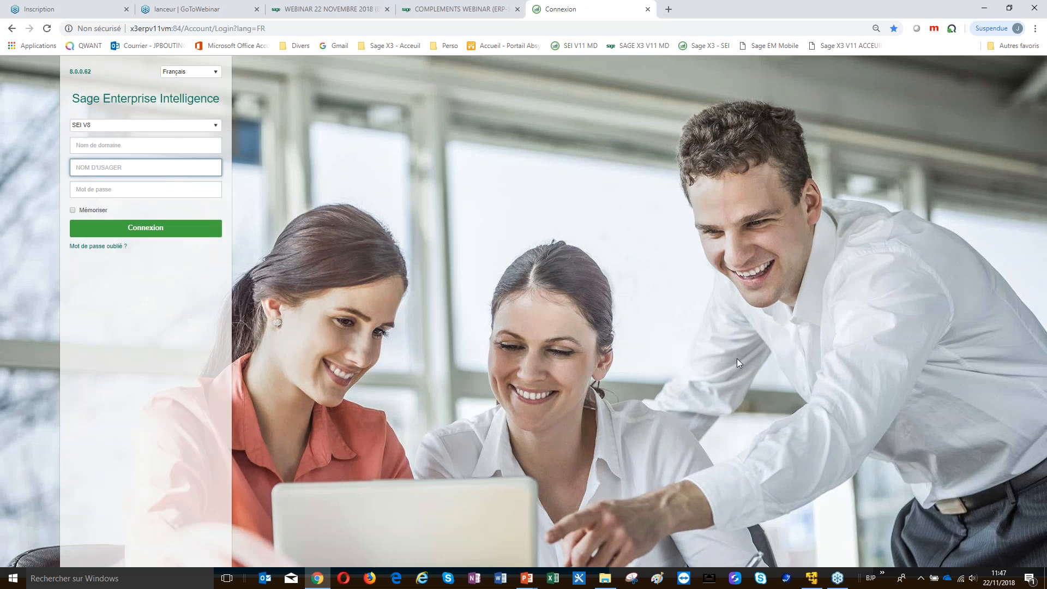
type("ADMIN")
key("Tab")
type("adm")
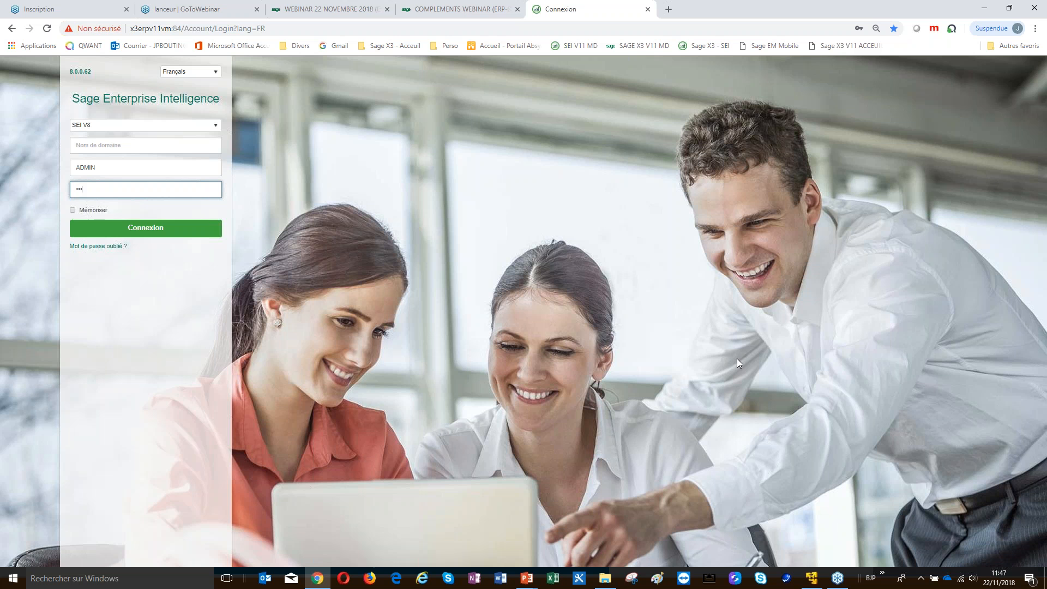
key("Return")
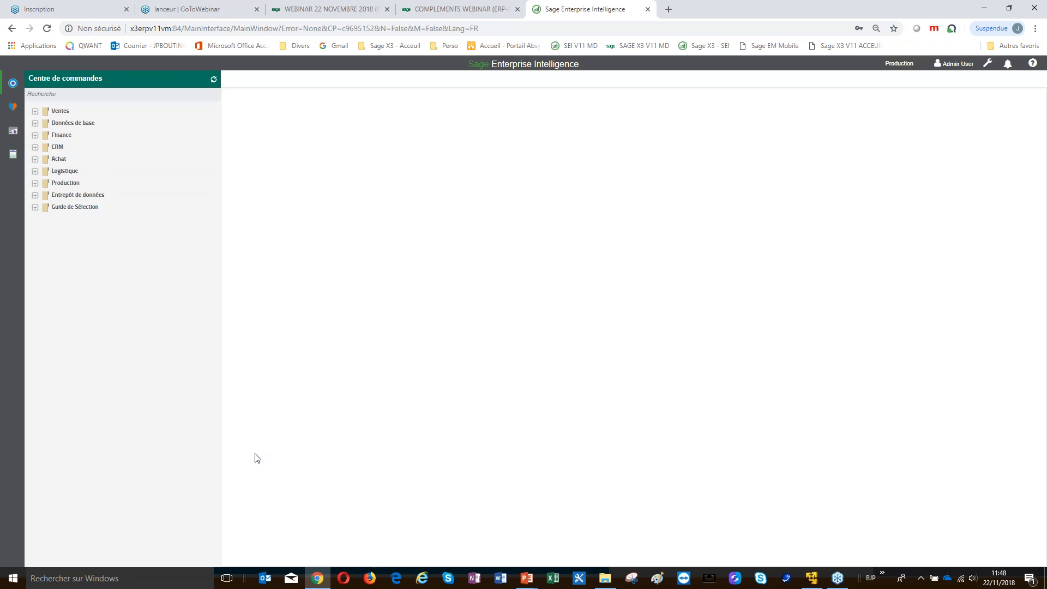
Open the Production 'Liste des bons de travail' report and show its dimensions and measures
left_click(35, 182)
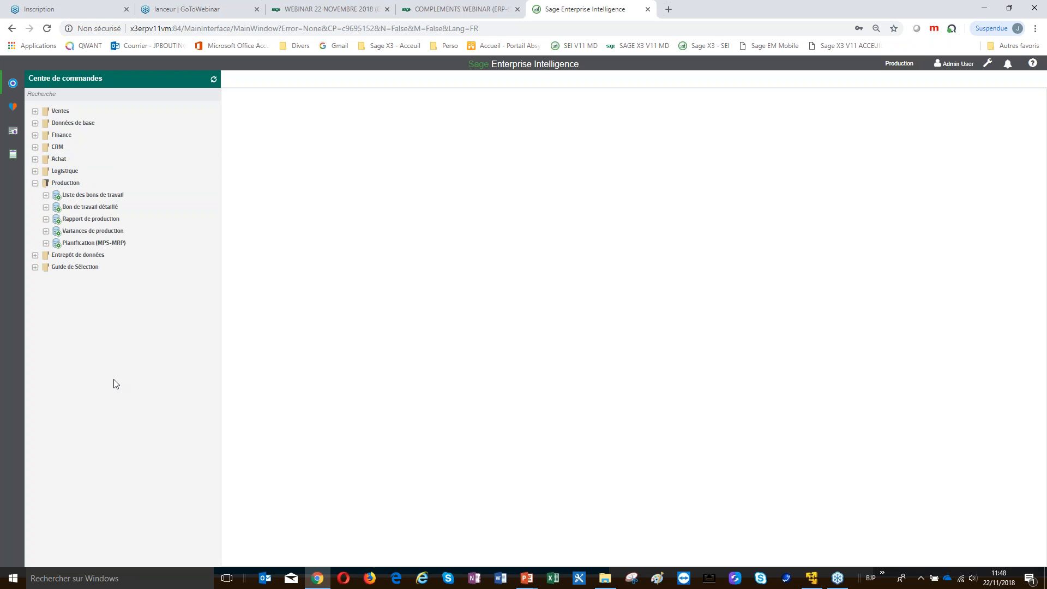
left_click(46, 194)
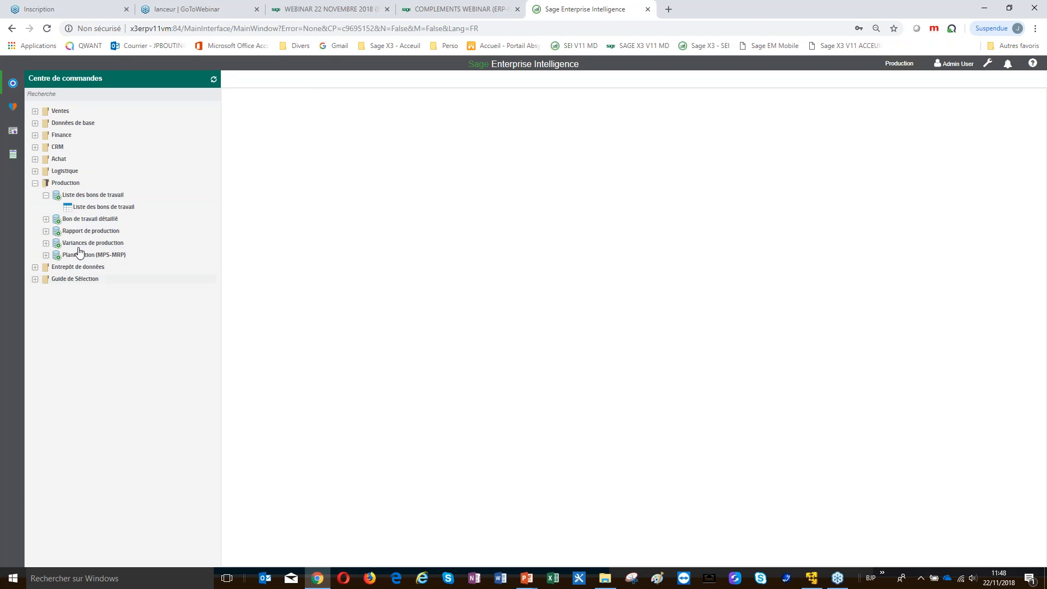
left_click(88, 207)
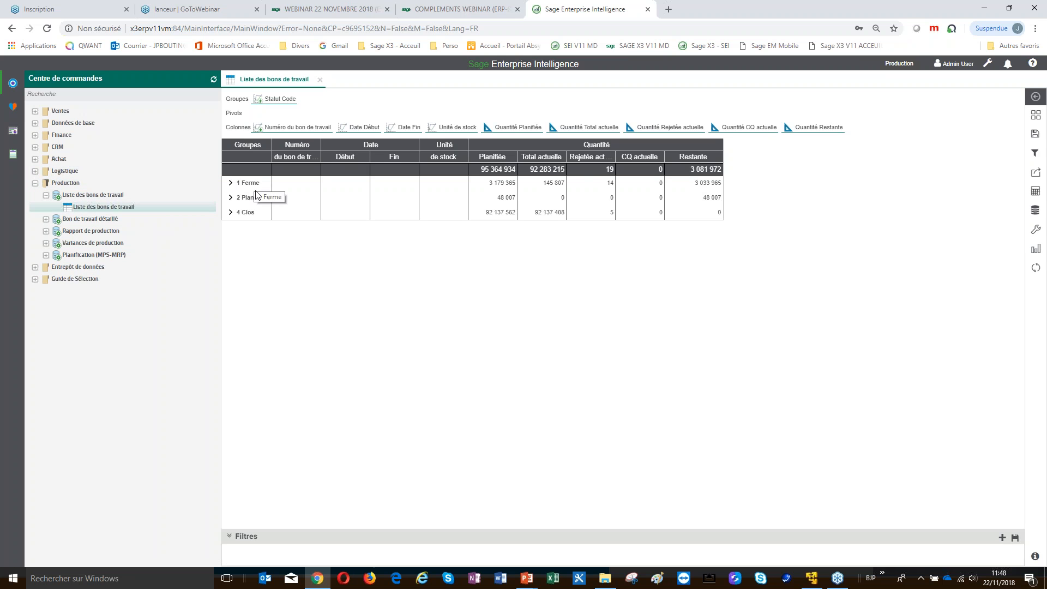
left_click(231, 183)
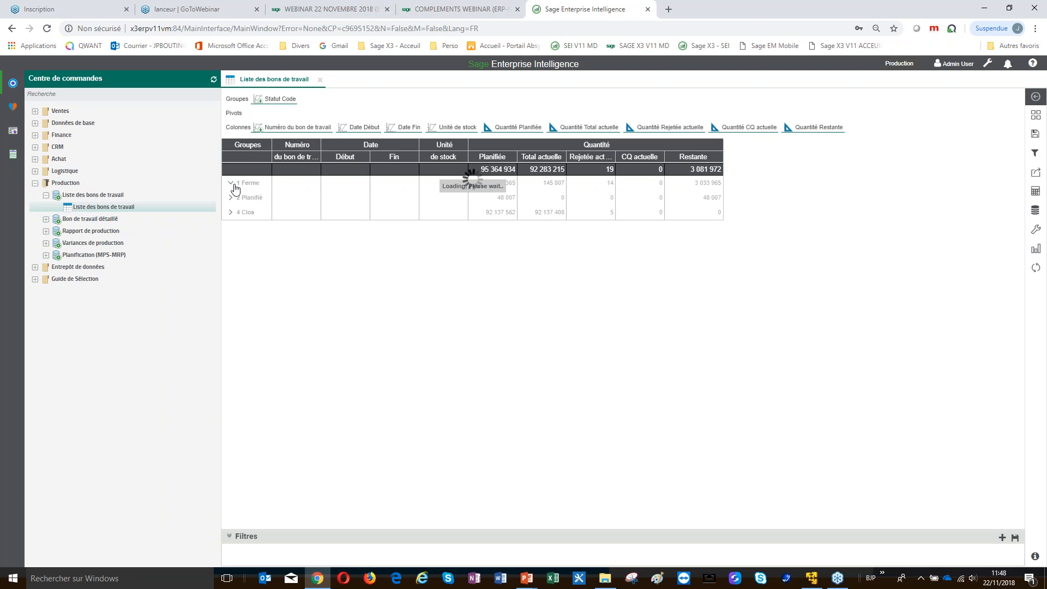
left_click(235, 187)
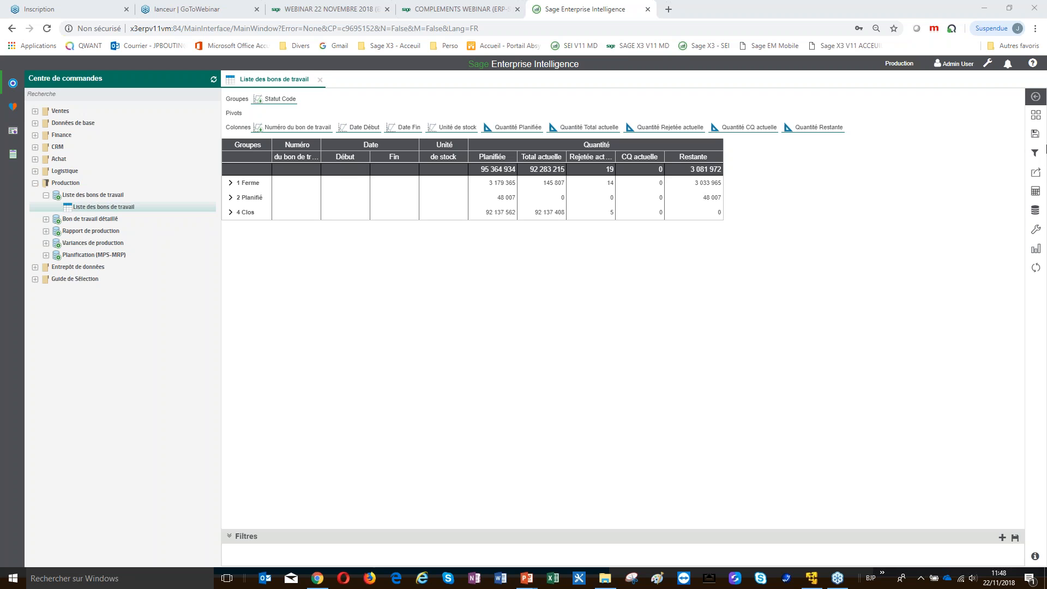
left_click(1036, 211)
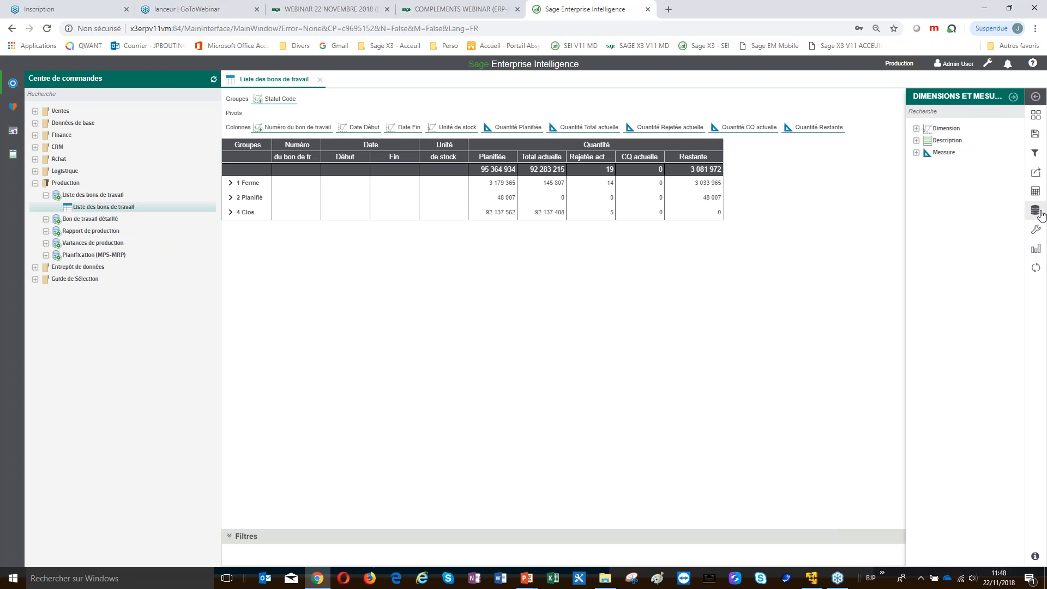
Drag Site Code from the Dimension list into the Pivots bar to split quantities by site
left_click(912, 128)
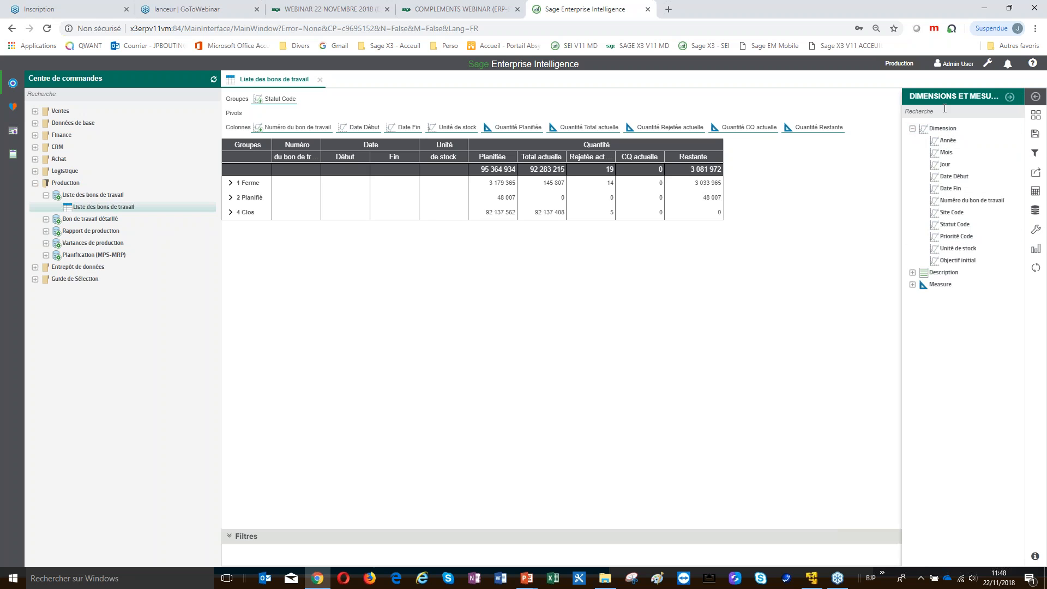
left_click_drag(958, 216, 276, 115)
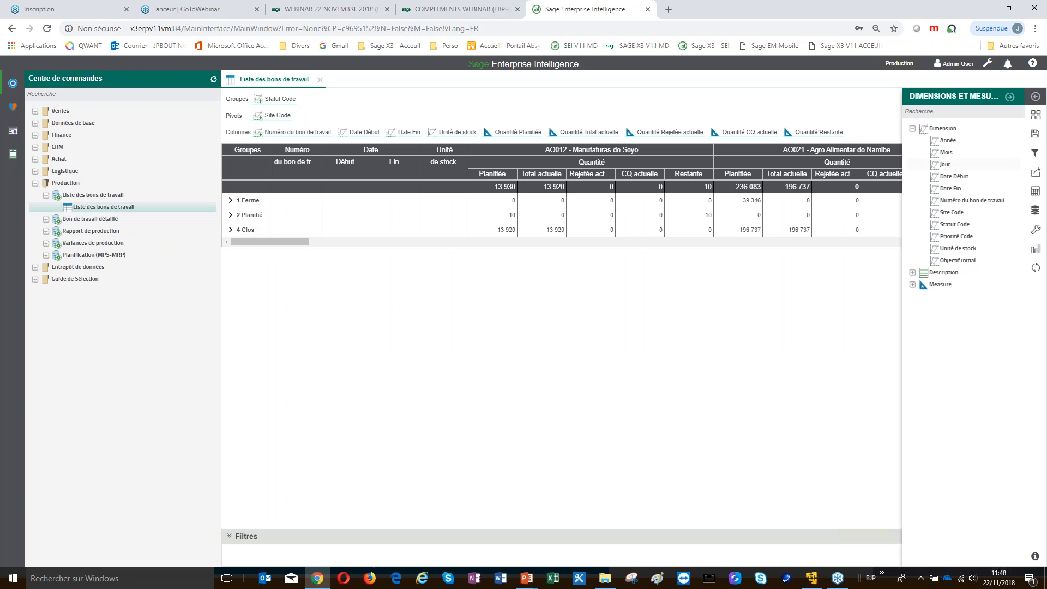
left_click(1035, 153)
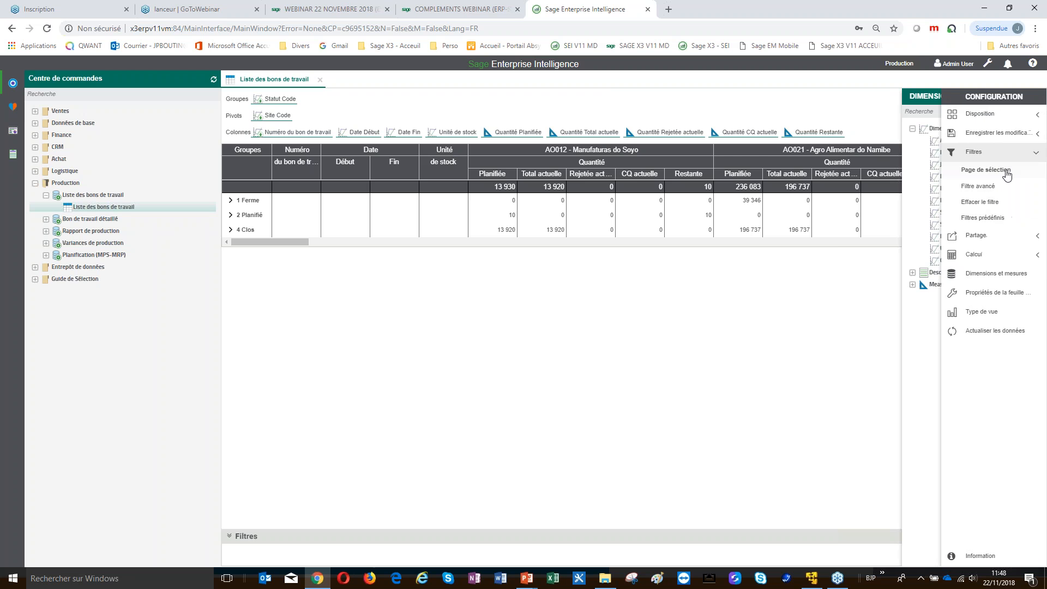
Open the selection page and browse the Site Code value list
left_click(981, 169)
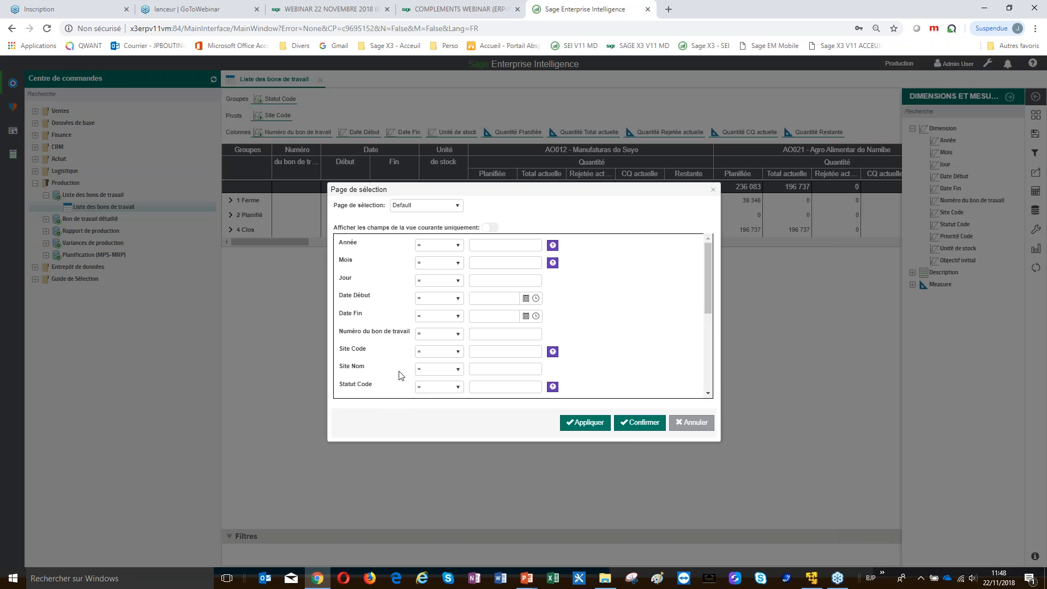
left_click(553, 351)
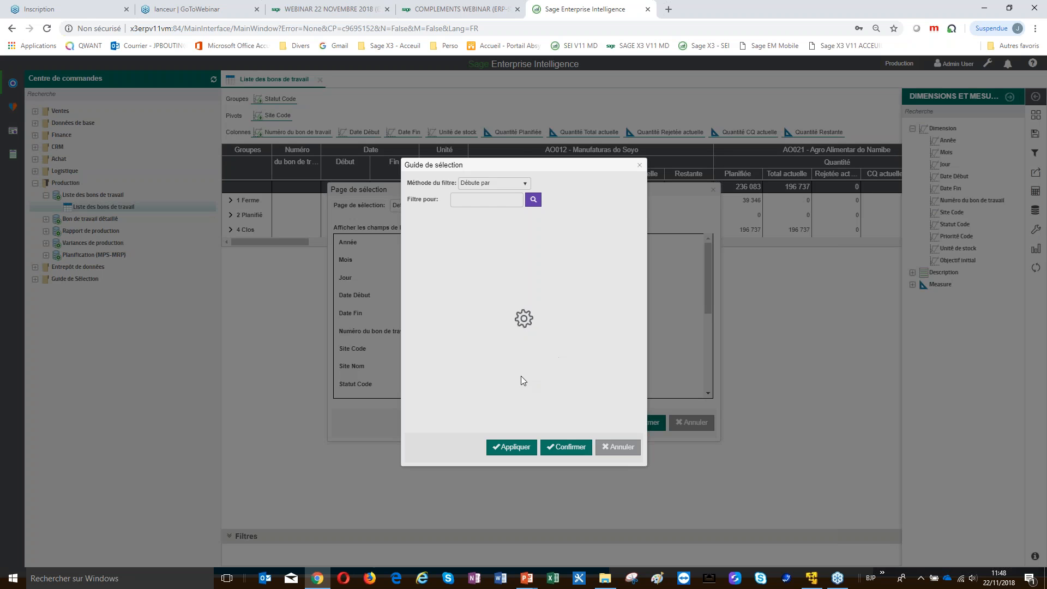
scroll(466, 368, "down", 2)
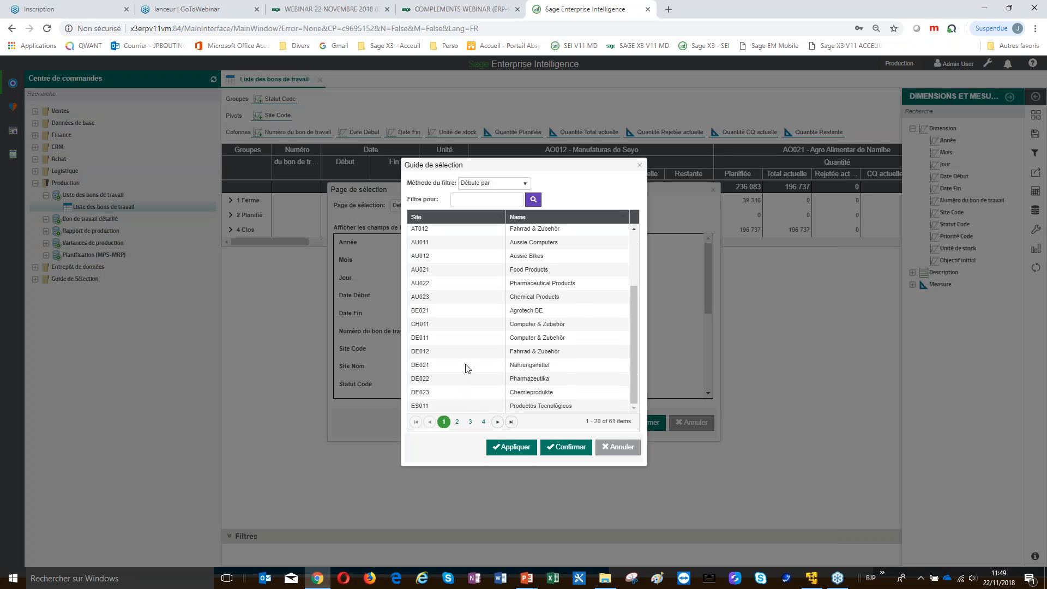
left_click(498, 422)
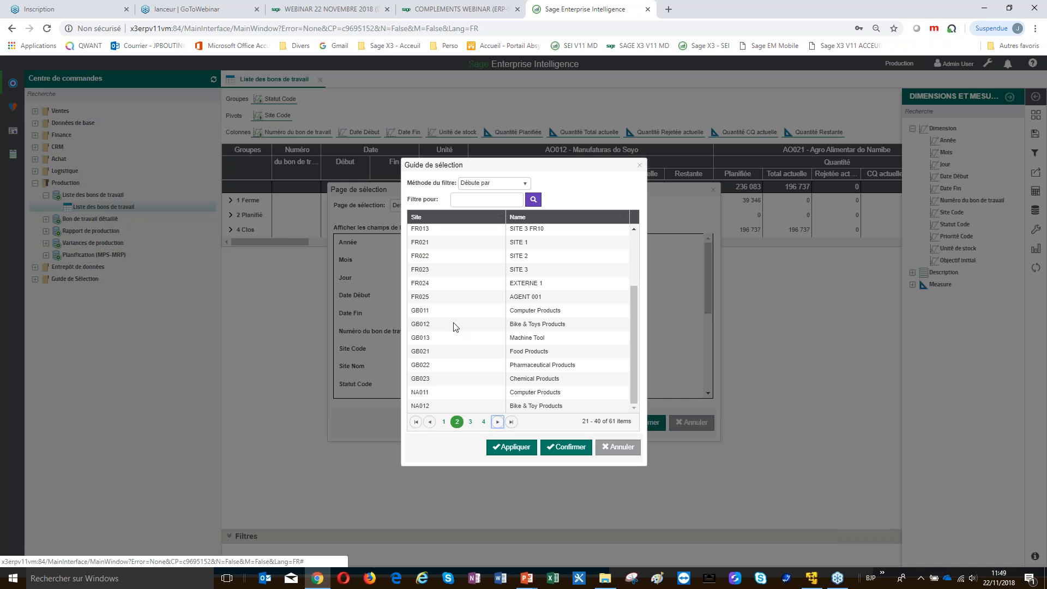
scroll(429, 280, "up", 2)
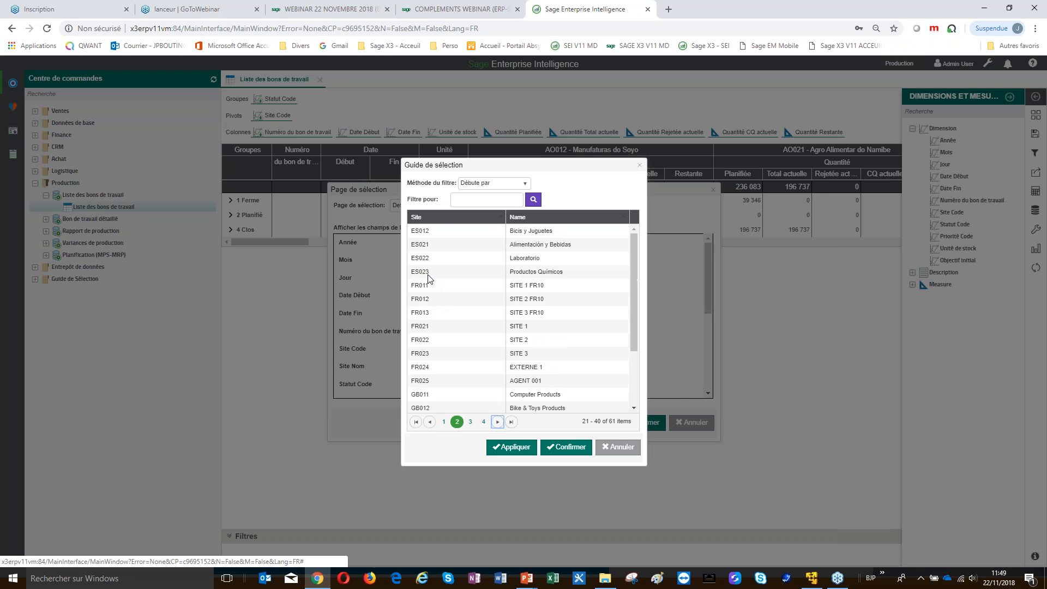
Filter Site Code to FR011, FR012, FR013, FR021 and FR022 and apply it
left_click(429, 288)
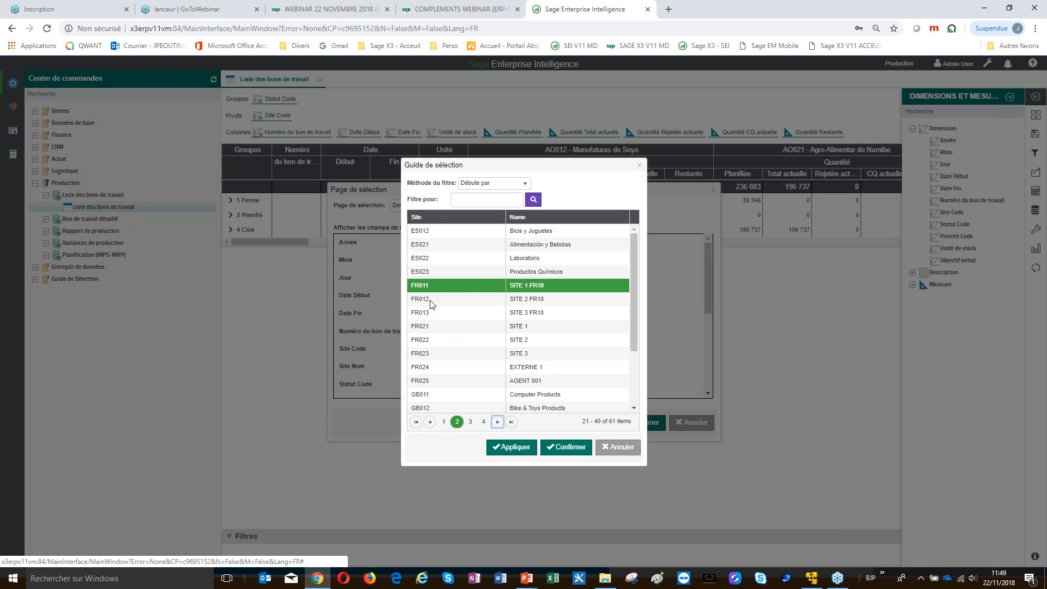
left_click(431, 301, "ctrl")
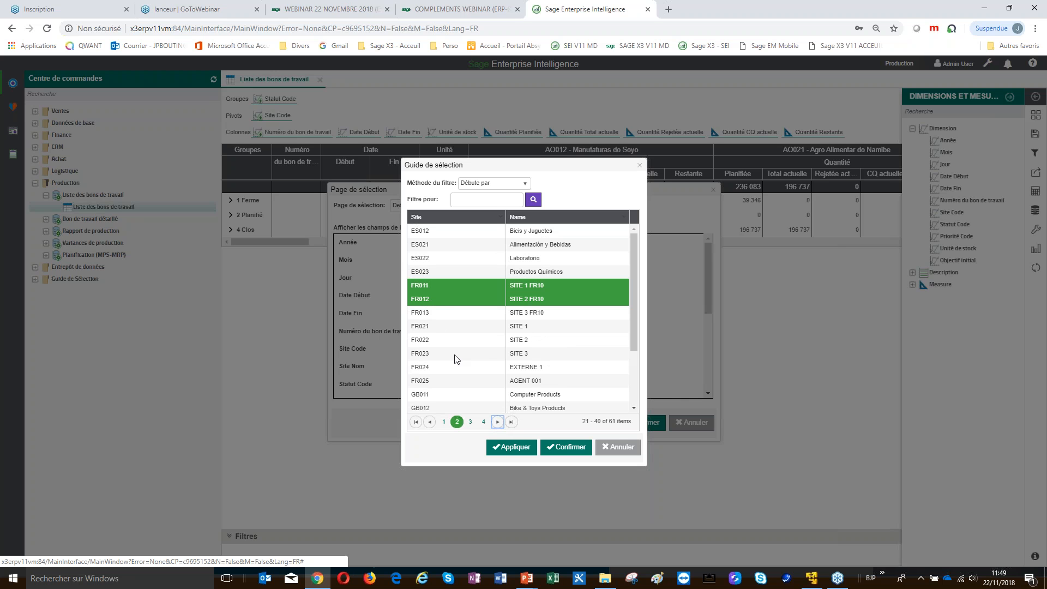
left_click(428, 315, "ctrl")
left_click(427, 326, "ctrl")
left_click(426, 339, "ctrl")
left_click(562, 447)
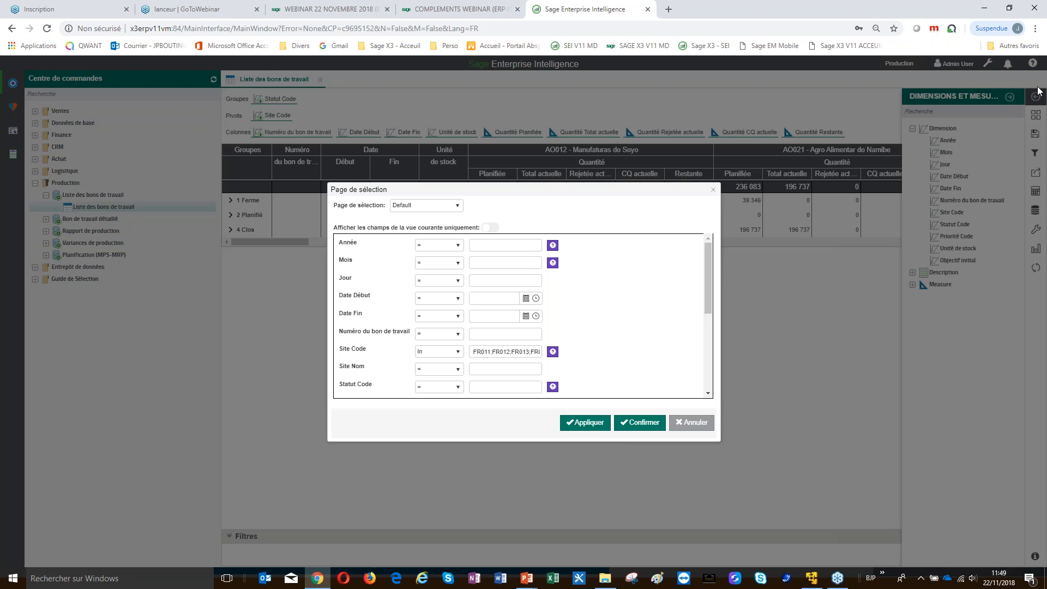
left_click(641, 423)
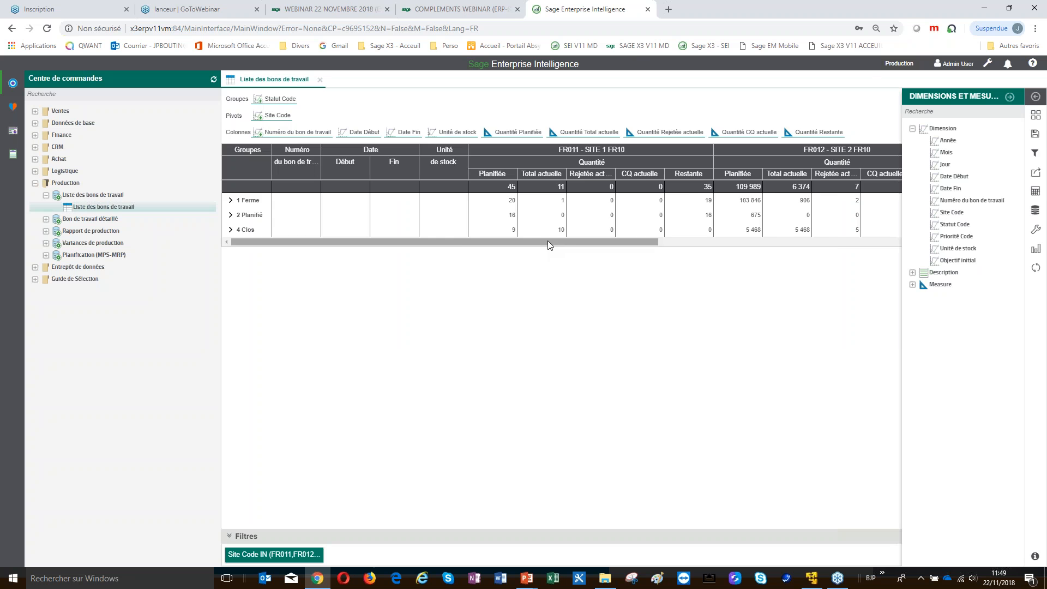
Scroll the pivot right, then switch to the slideshow and reveal the Démonstration image
left_click_drag(519, 241, 600, 257)
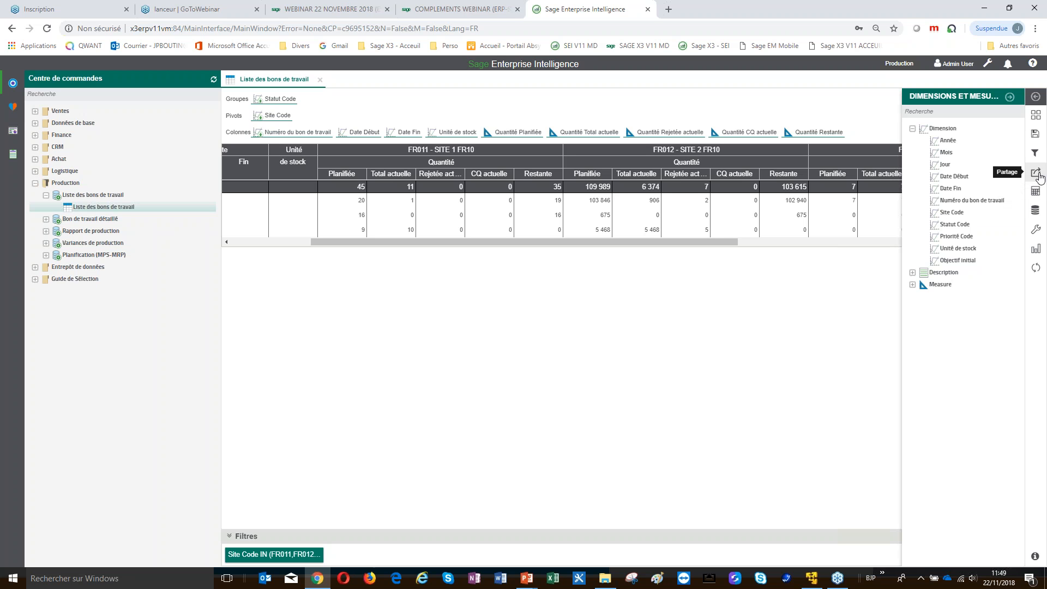
key("alt+Tab")
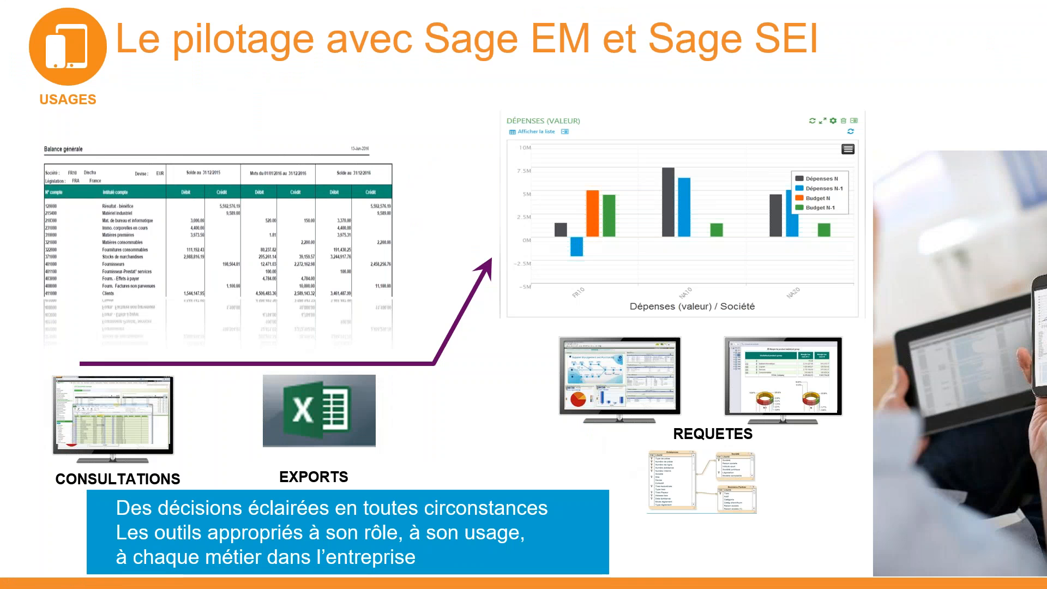
key("Right")
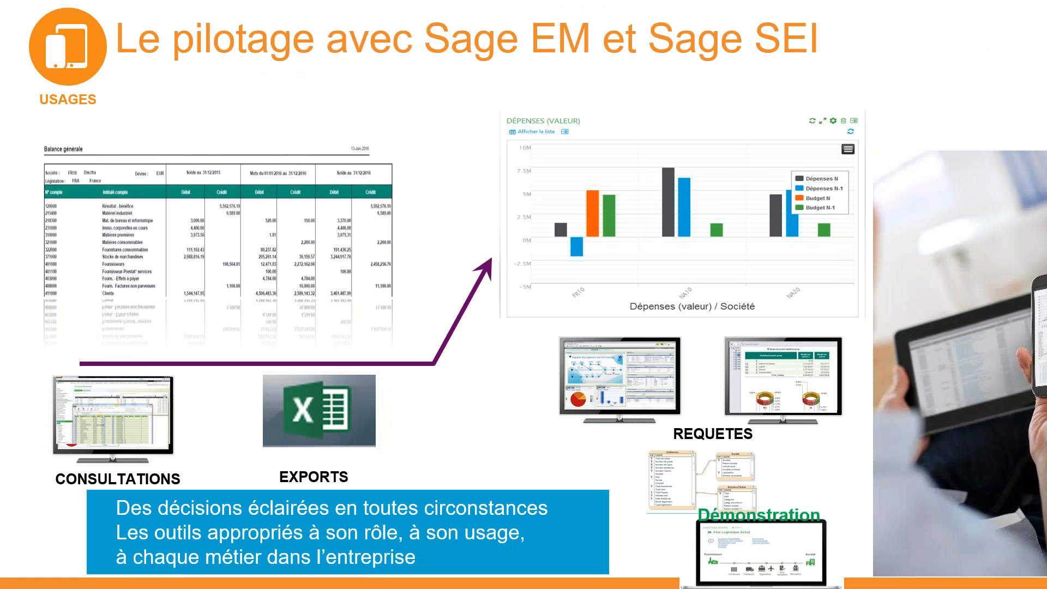